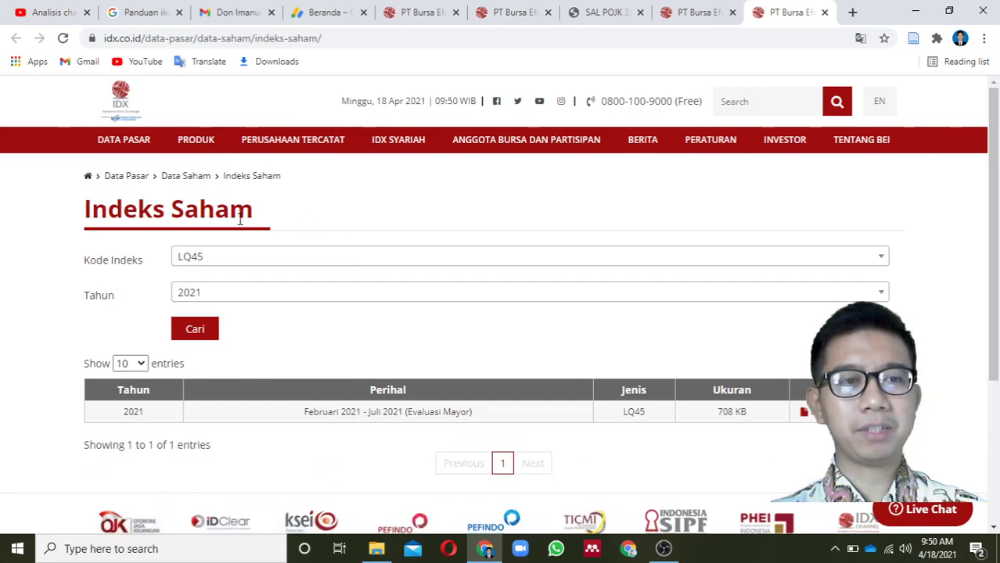
Step: Filter the stock index list by index code ISSI for 2021 and run the search
{"action": "left_click", "coordinate": [796, 261]}
{"action": "type", "text": "issi"}
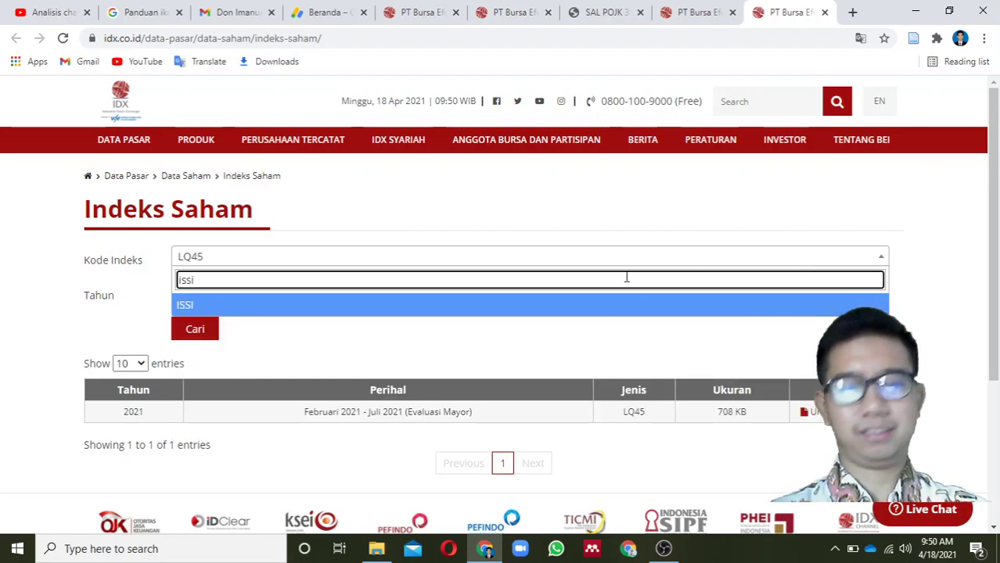
{"action": "key", "text": "Return"}
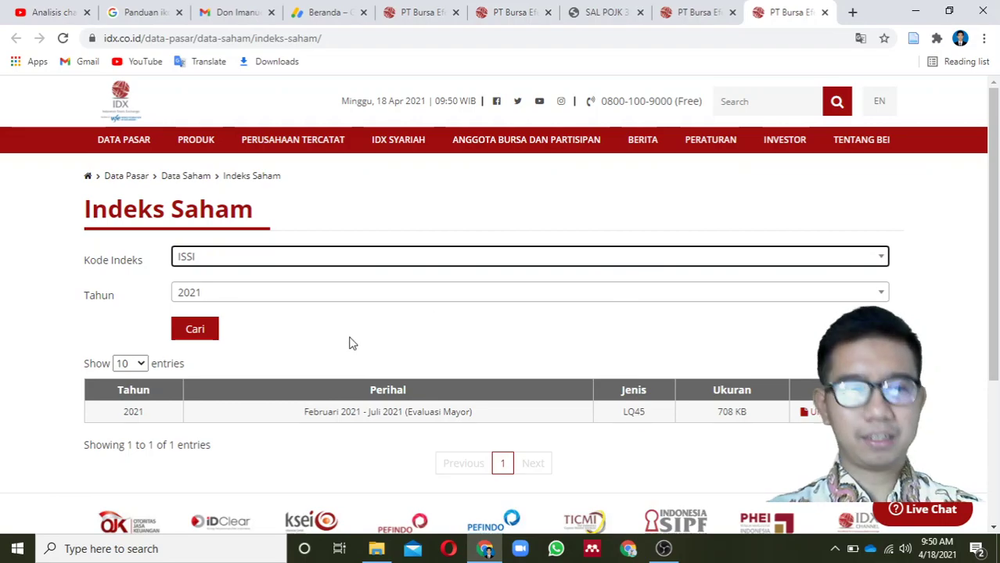
{"action": "left_click", "coordinate": [199, 330]}
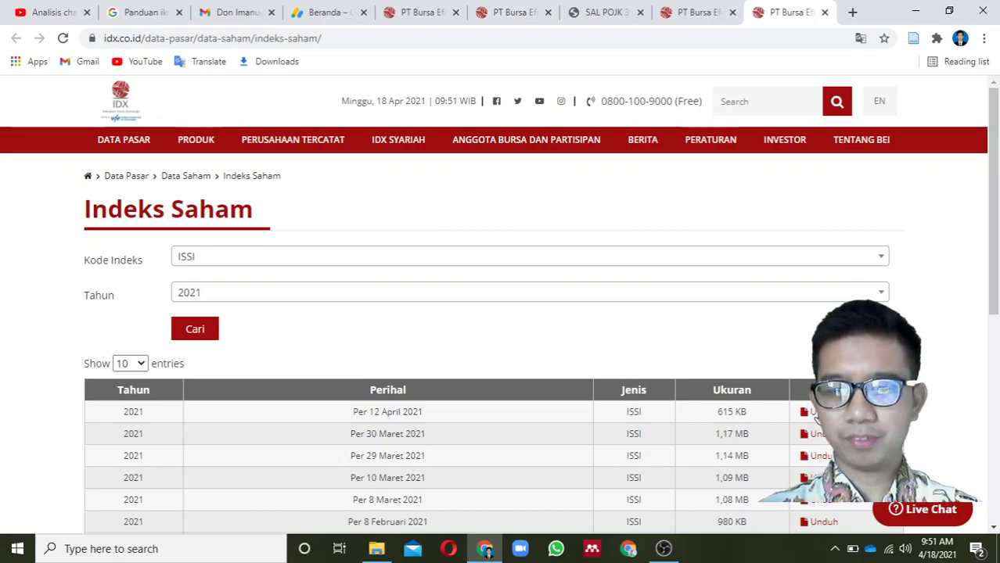
Step: Download the ISSI file for "Per 12 April 2021" and open the downloaded zip archive
{"action": "left_click", "coordinate": [819, 419]}
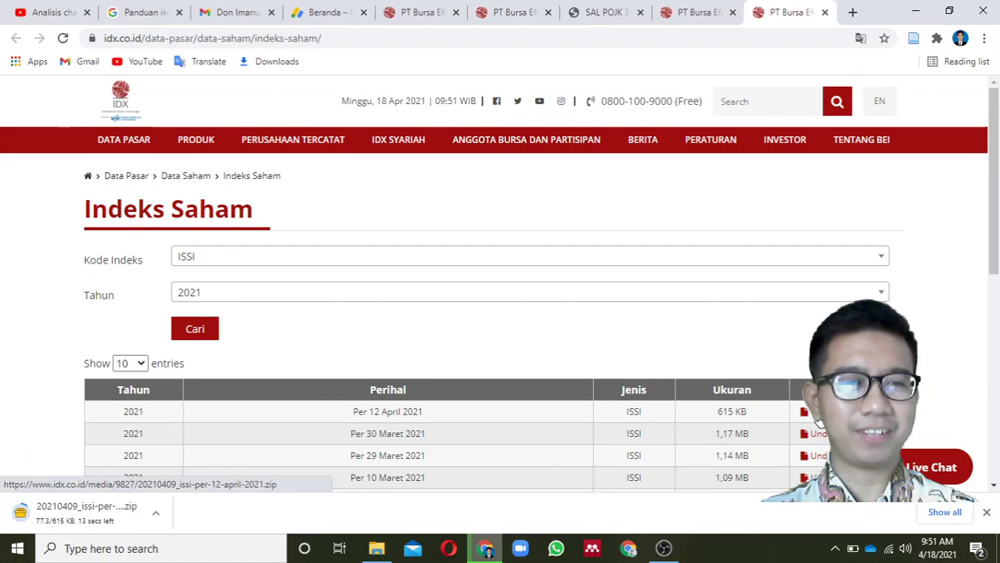
{"action": "left_click", "coordinate": [156, 513]}
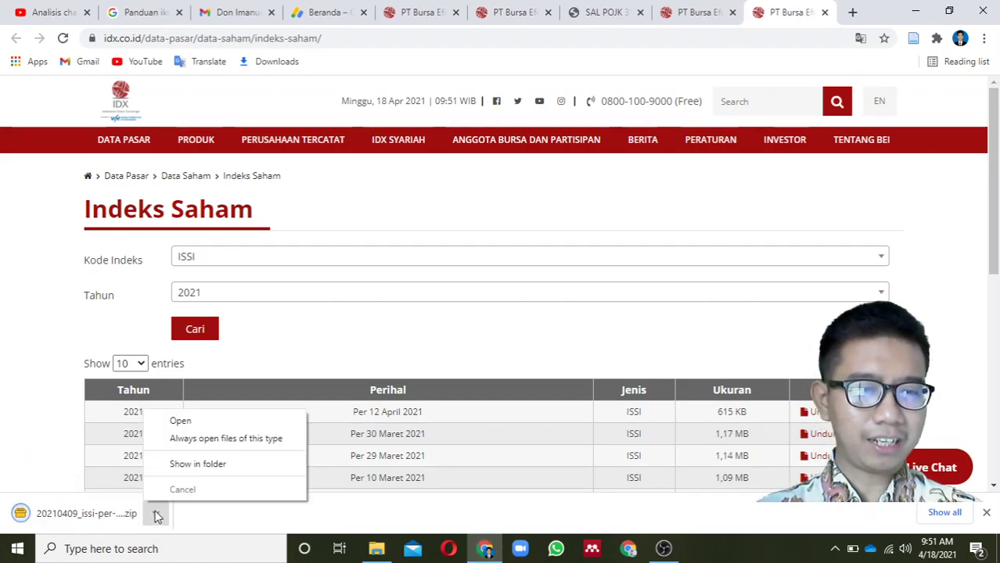
{"action": "left_click", "coordinate": [241, 426]}
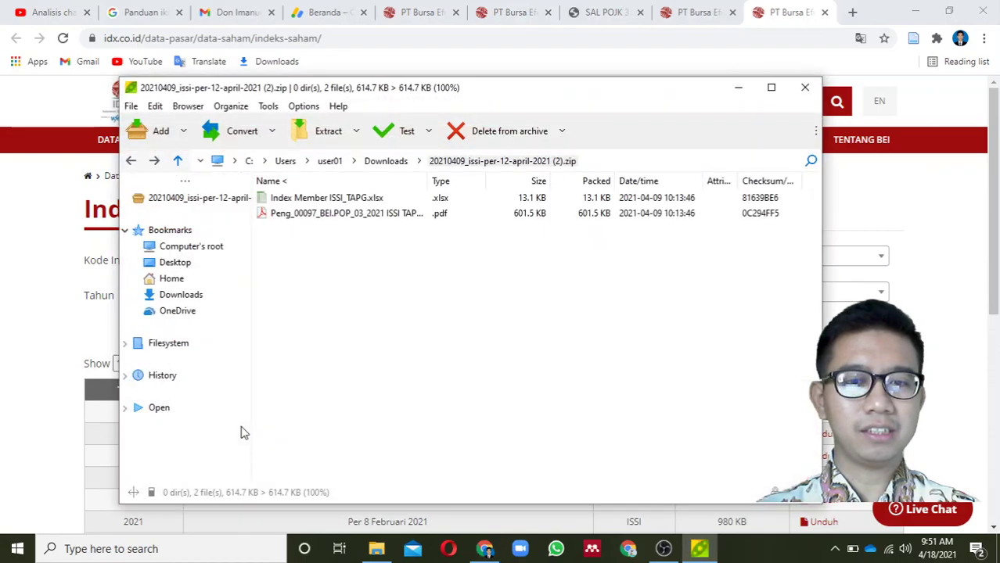
Step: Open the ISSI announcement PDF from the archive, review it through to the last page, and close it
{"action": "left_click", "coordinate": [331, 216]}
{"action": "double_click", "coordinate": [329, 217]}
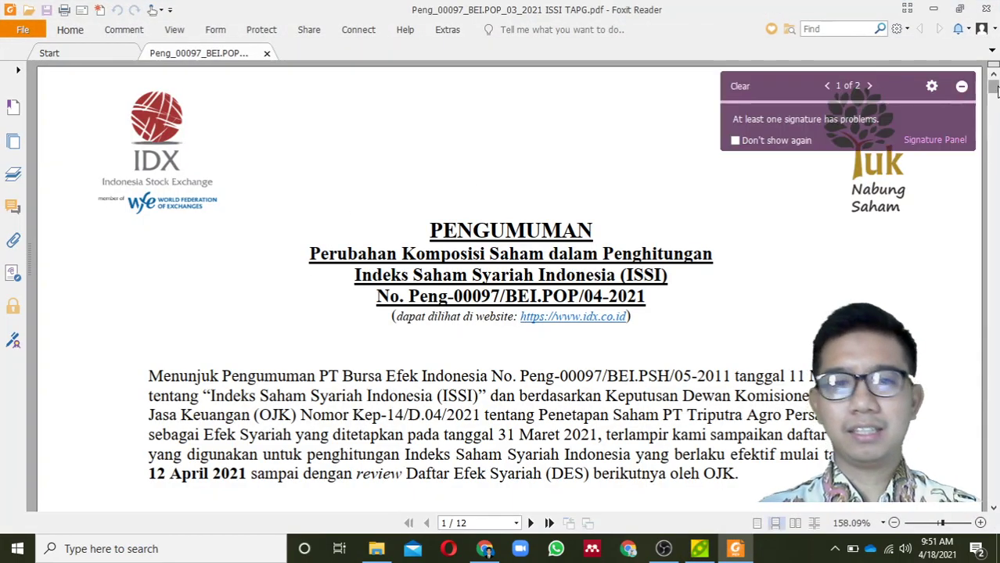
{"action": "scroll", "coordinate": [992, 89], "scroll_direction": "down", "scroll_amount": 1}
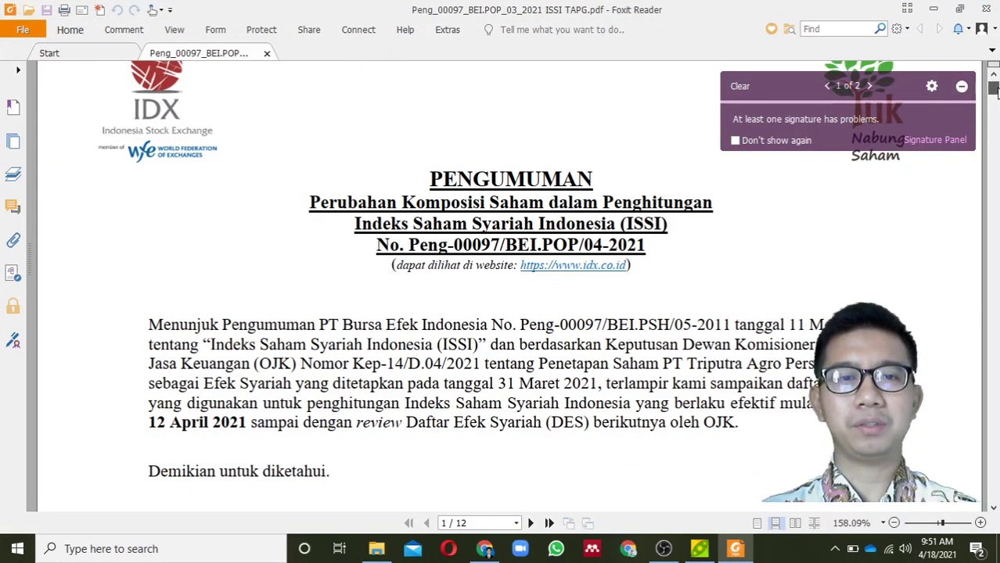
{"action": "scroll", "coordinate": [992, 89], "scroll_direction": "down", "scroll_amount": 1}
{"action": "left_click_drag", "start_coordinate": [993, 91], "coordinate": [996, 508]}
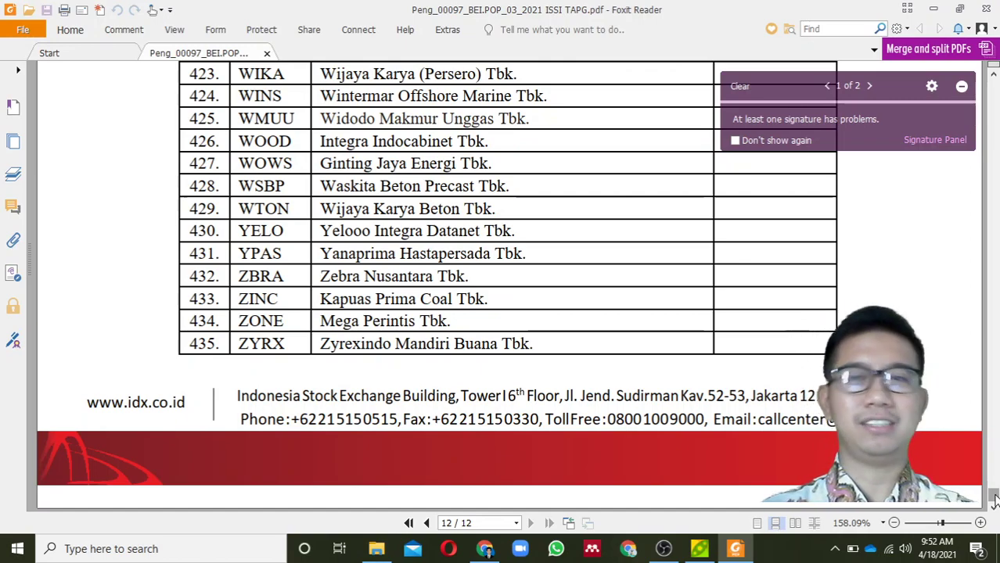
{"action": "left_click", "coordinate": [989, 8]}
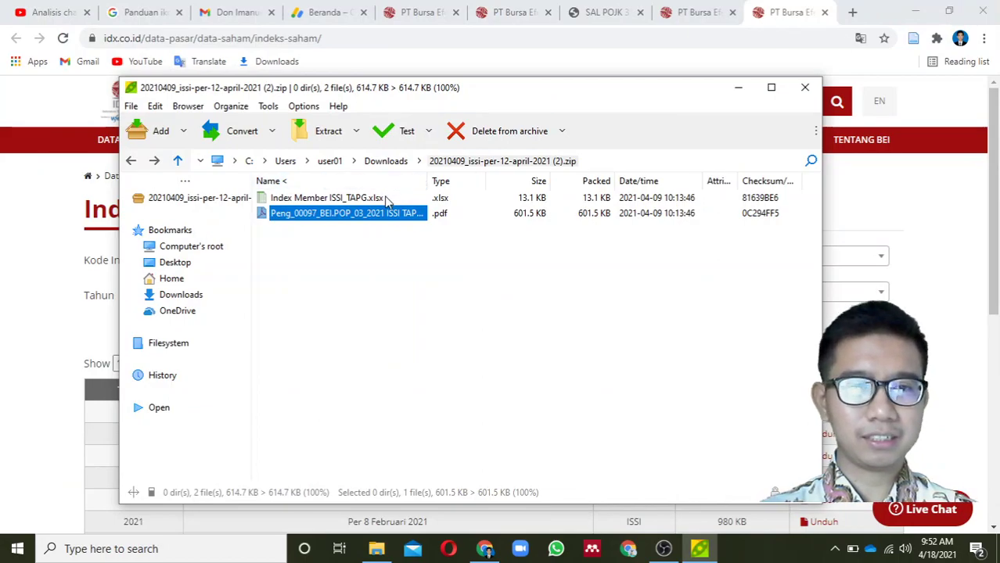
Step: Open Index Member ISSI_TAPG.xlsx from the archive, maximize it, and show the start of the code list at 160% zoom
{"action": "double_click", "coordinate": [384, 198]}
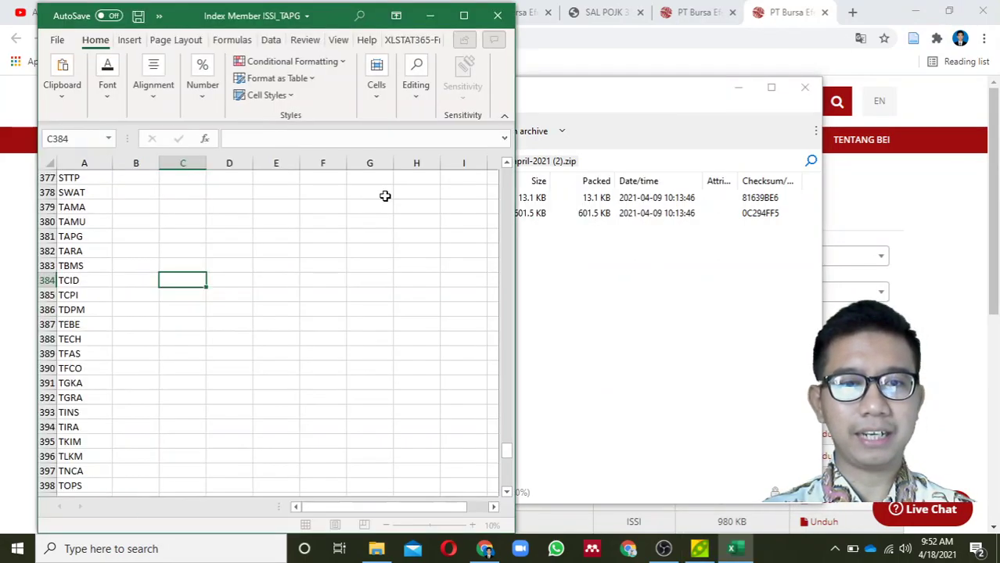
{"action": "left_click", "coordinate": [463, 16]}
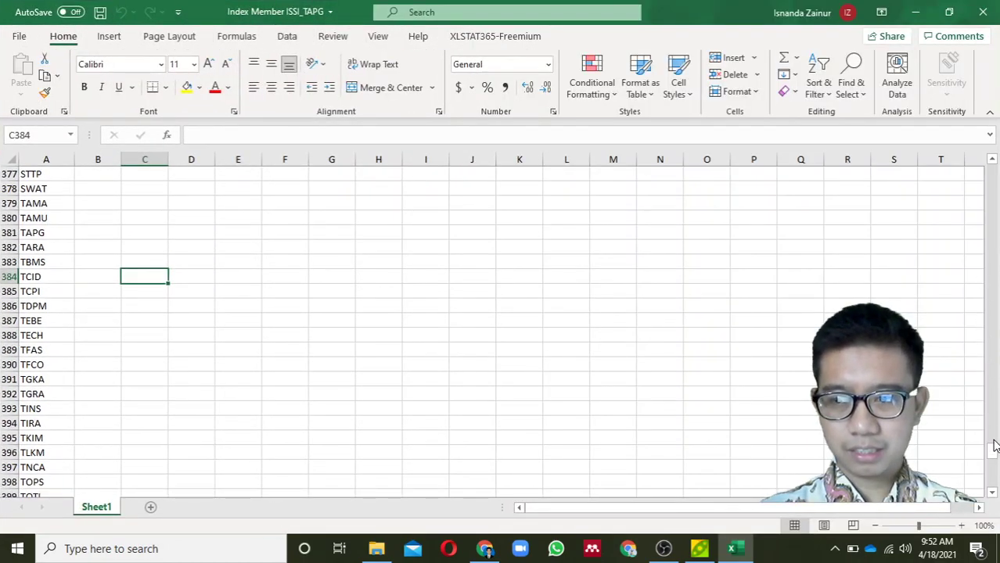
{"action": "left_click_drag", "start_coordinate": [993, 453], "coordinate": [990, 164]}
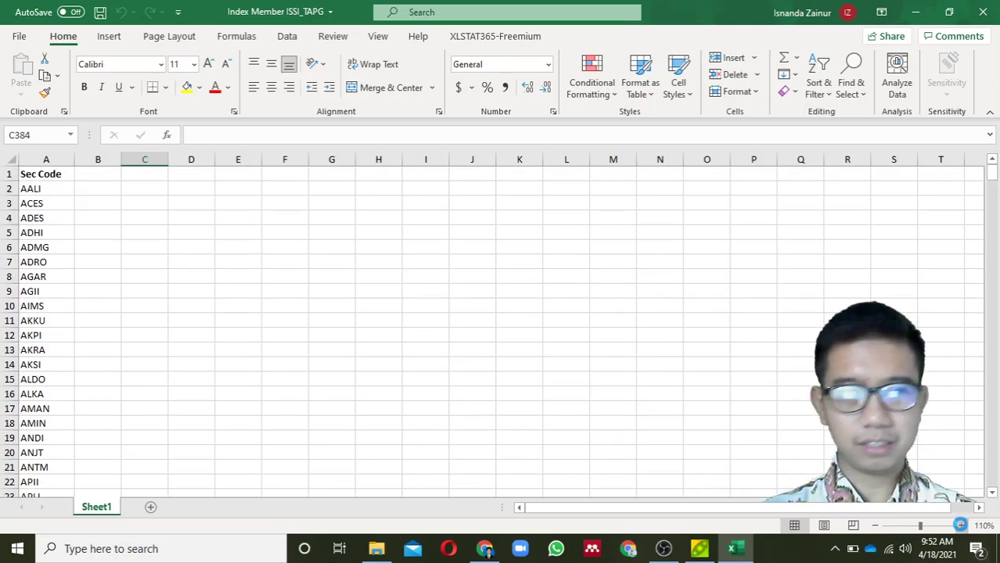
{"action": "left_click", "coordinate": [962, 525]}
{"action": "left_click", "coordinate": [962, 525]}
{"action": "left_click", "coordinate": [962, 525]}
{"action": "left_click", "coordinate": [962, 525]}
{"action": "left_click", "coordinate": [962, 525]}
{"action": "left_click_drag", "start_coordinate": [994, 180], "coordinate": [992, 166]}
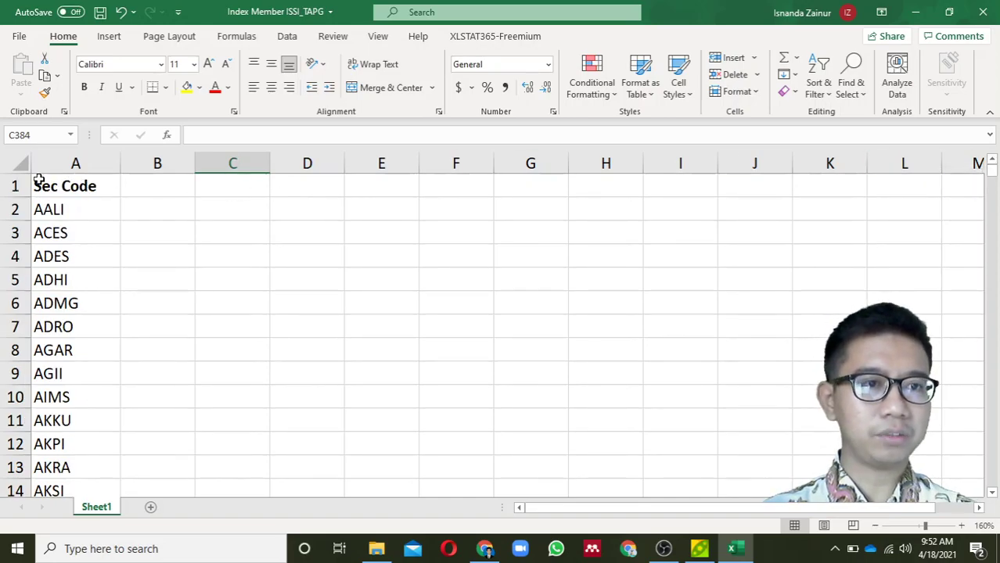
Step: Examine the Sec Code column from its header to the last stock code, then close the workbook and the archive
{"action": "left_click", "coordinate": [13, 185]}
{"action": "left_click", "coordinate": [68, 189]}
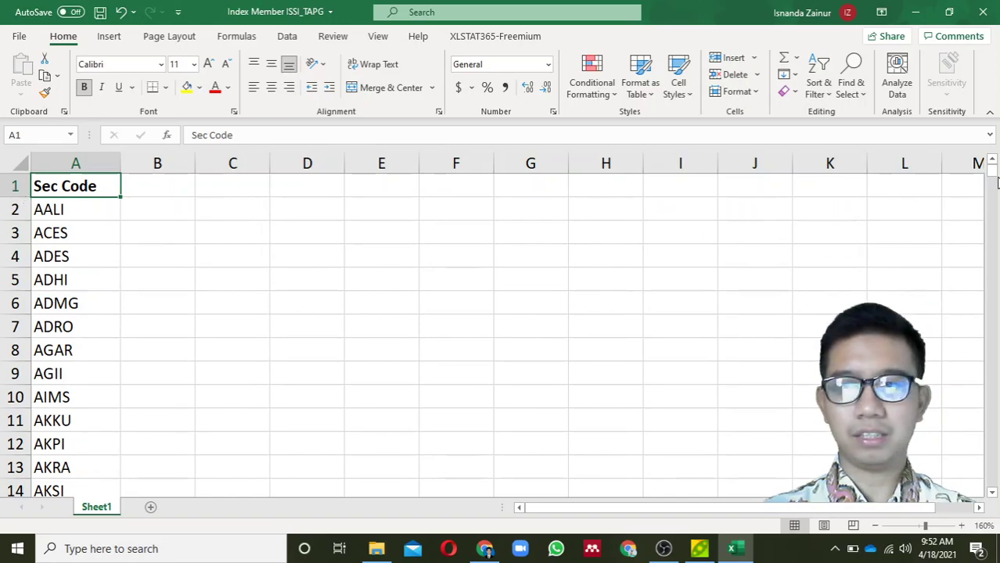
{"action": "left_click_drag", "start_coordinate": [991, 175], "coordinate": [994, 454]}
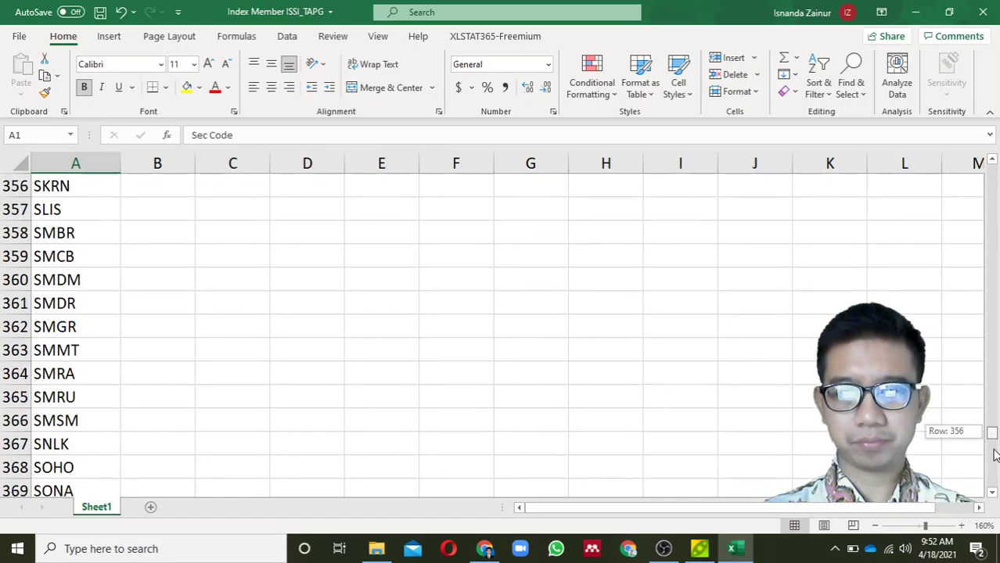
{"action": "left_click_drag", "start_coordinate": [993, 488], "coordinate": [993, 489]}
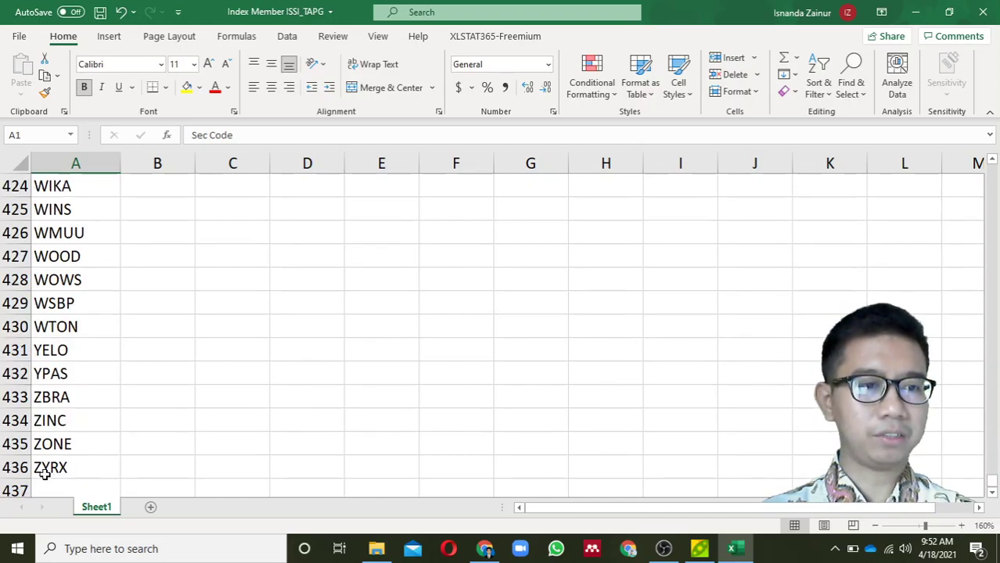
{"action": "left_click", "coordinate": [14, 467]}
{"action": "left_click", "coordinate": [14, 443]}
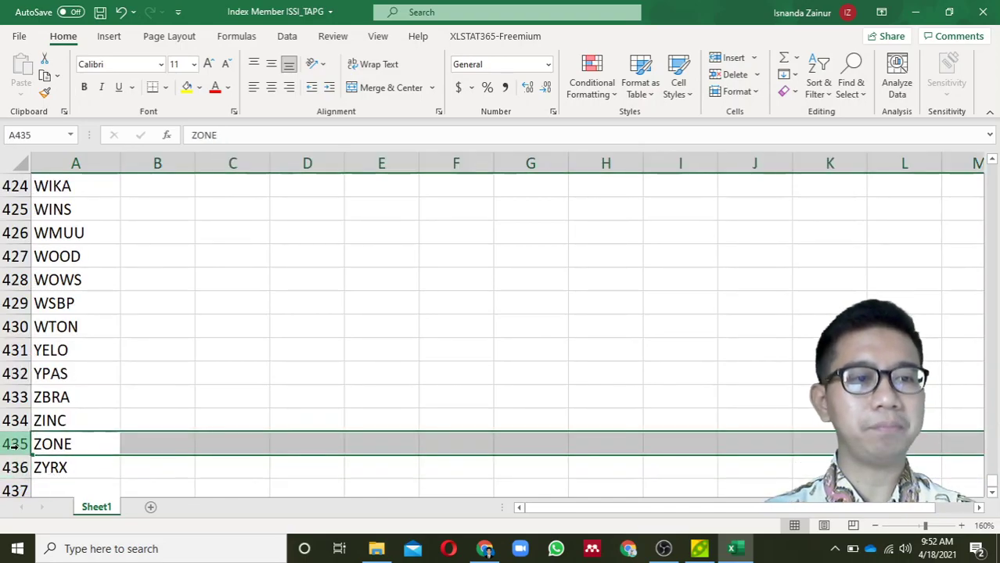
{"action": "left_click", "coordinate": [47, 443]}
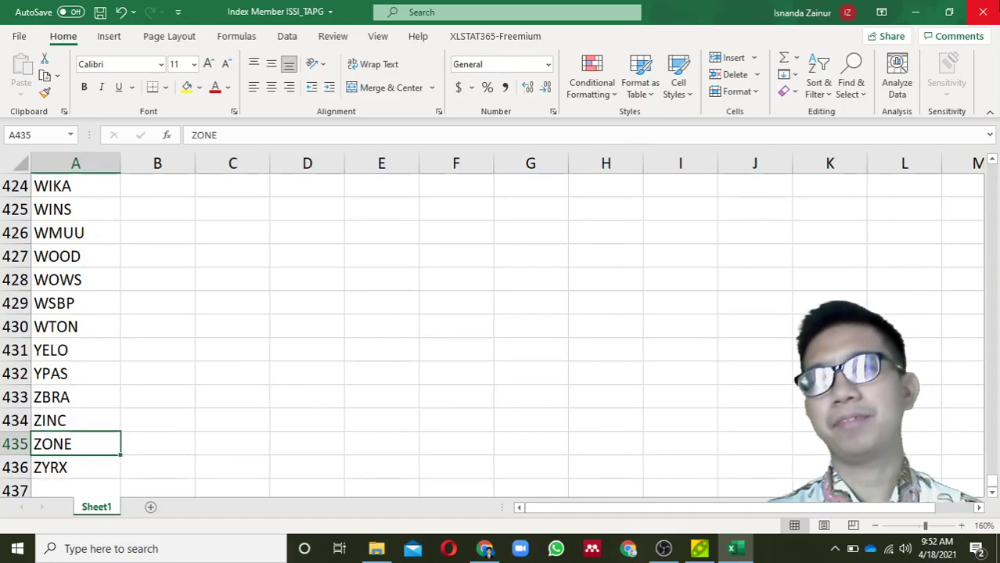
{"action": "left_click", "coordinate": [987, 9]}
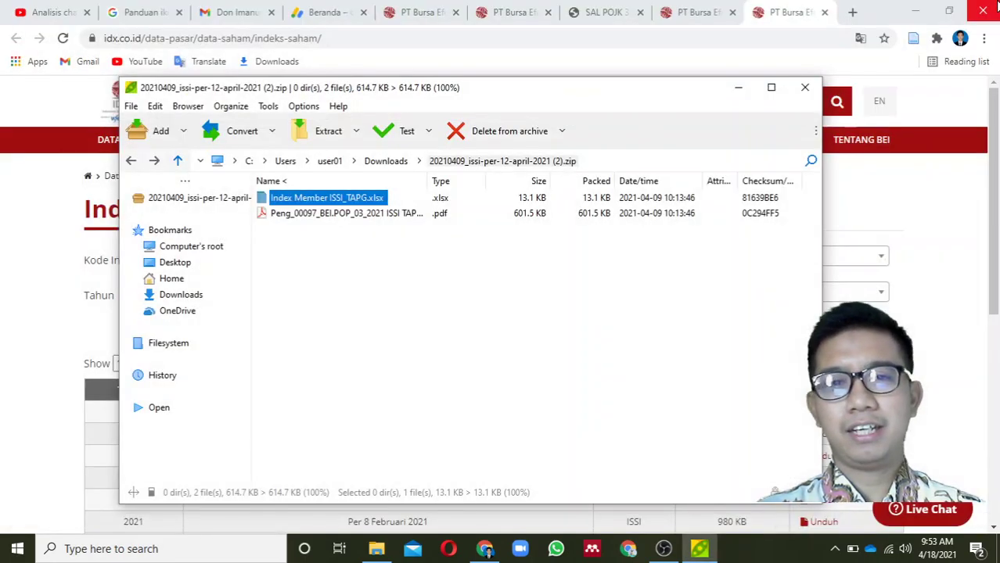
{"action": "left_click", "coordinate": [803, 88]}
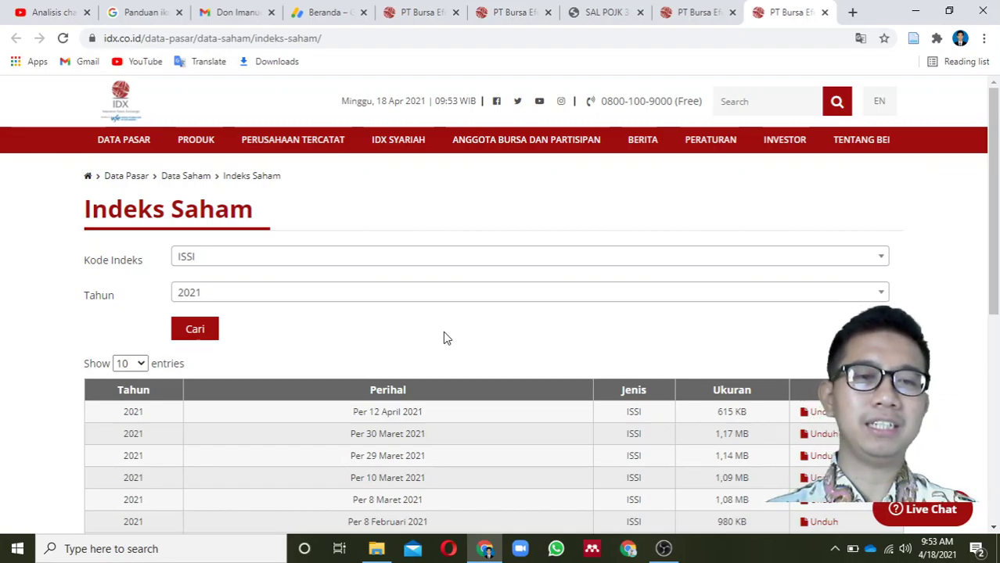
{"action": "left_click", "coordinate": [692, 12]}
{"action": "scroll", "coordinate": [349, 420], "scroll_direction": "down", "scroll_amount": 8}
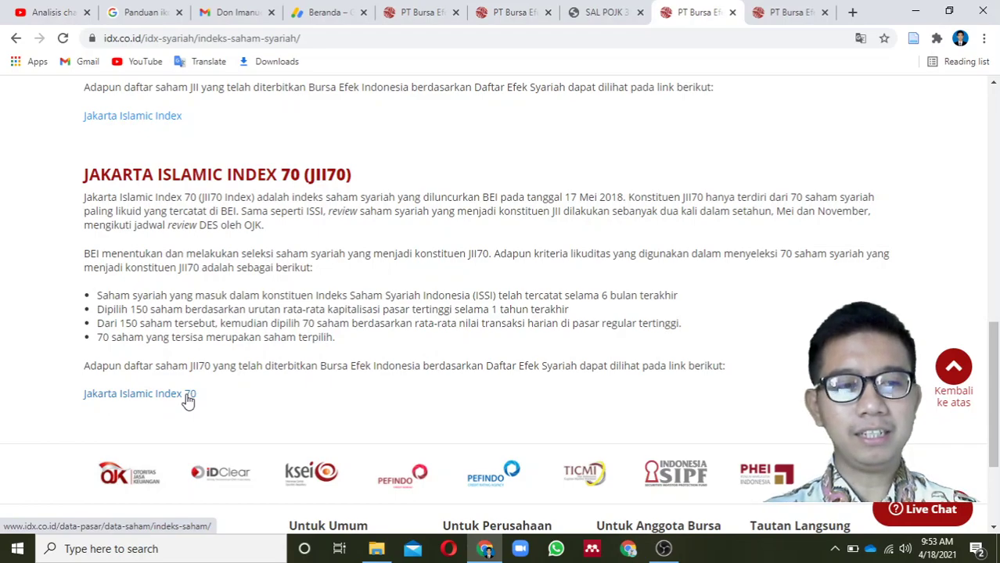
{"action": "left_click", "coordinate": [188, 398]}
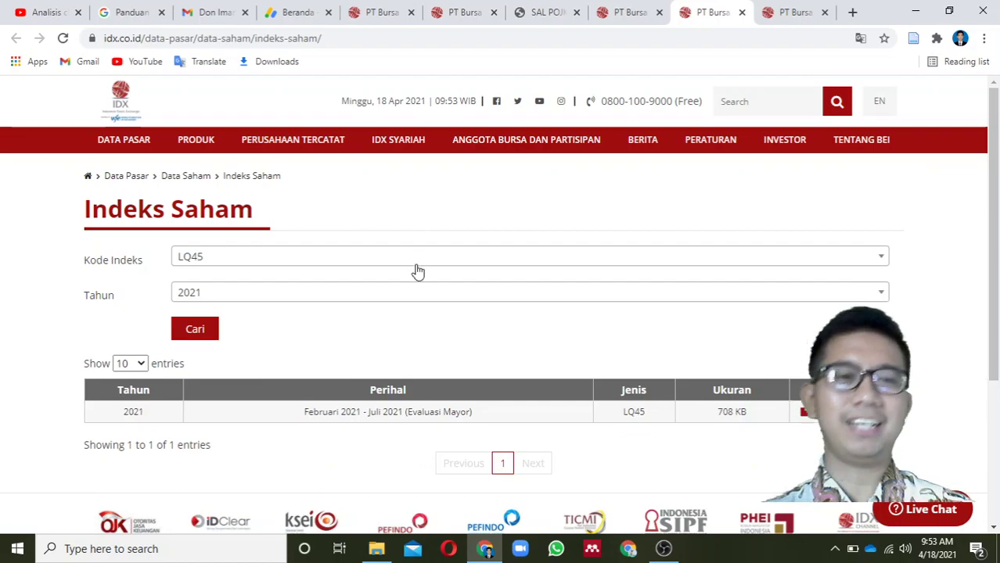
{"action": "left_click", "coordinate": [417, 258]}
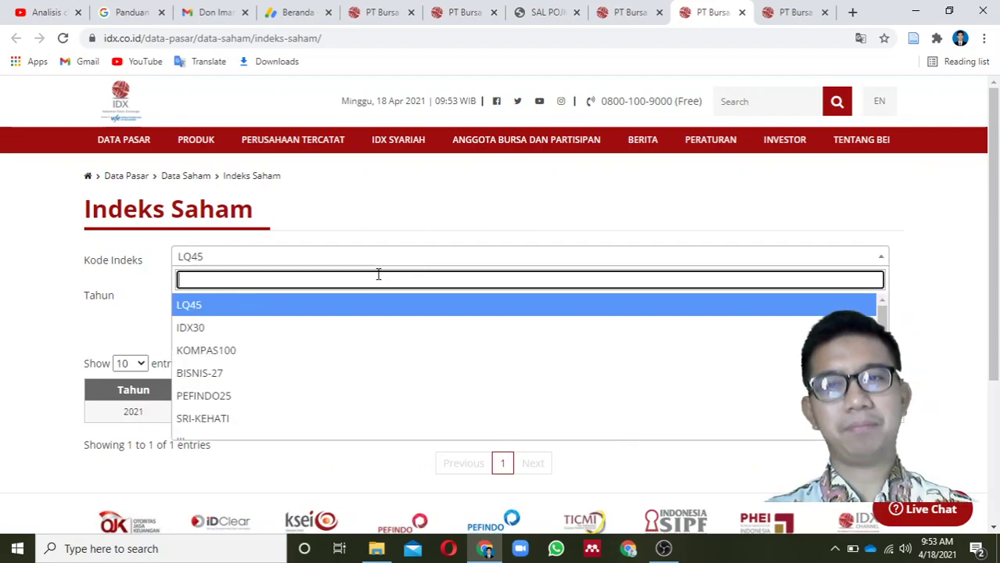
{"action": "left_click", "coordinate": [774, 13]}
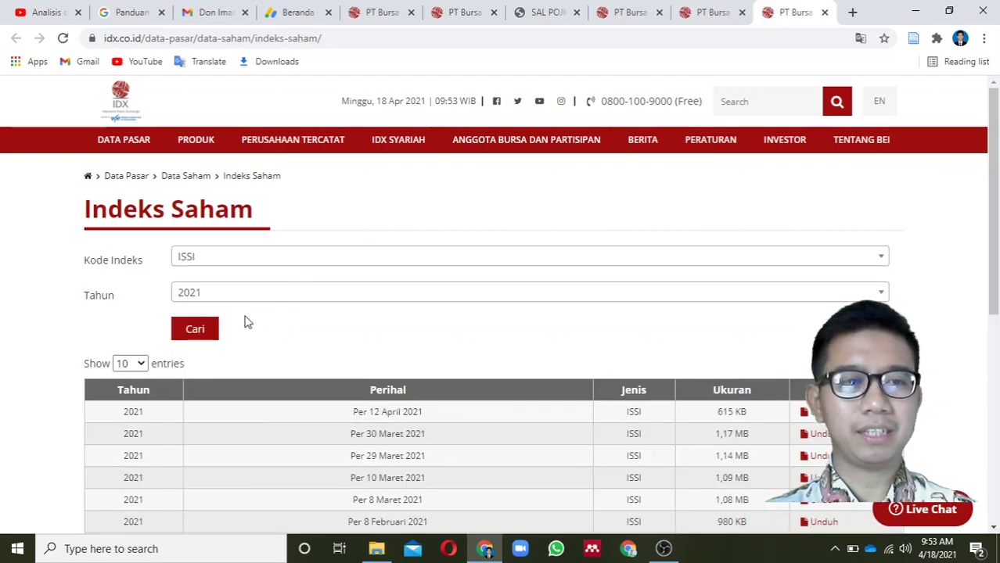
Step: Set the index code to JII70, close the duplicate Indeks Saham tab, and search the 2021 entries
{"action": "left_click", "coordinate": [227, 265]}
{"action": "type", "text": "jii"}
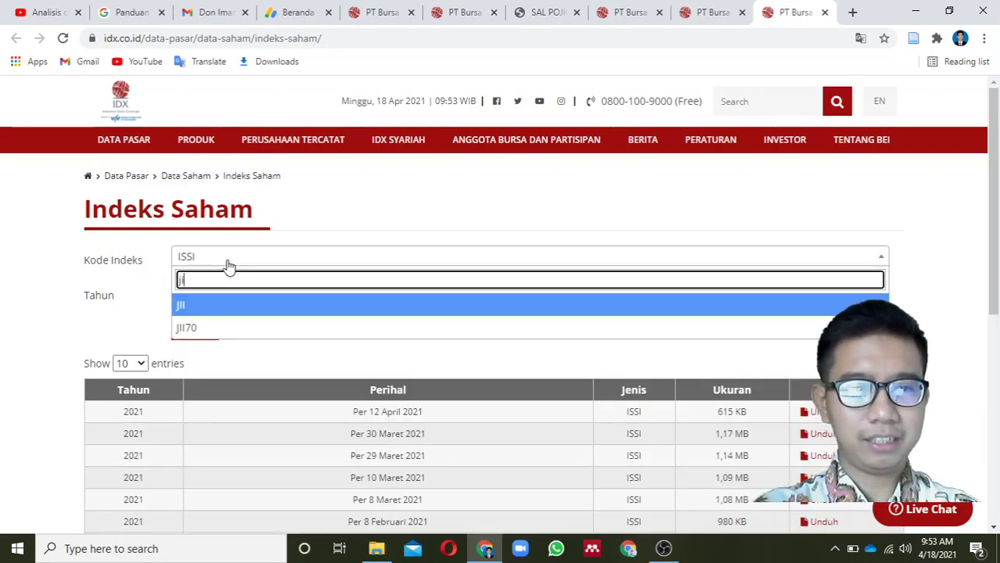
{"action": "left_click", "coordinate": [234, 332]}
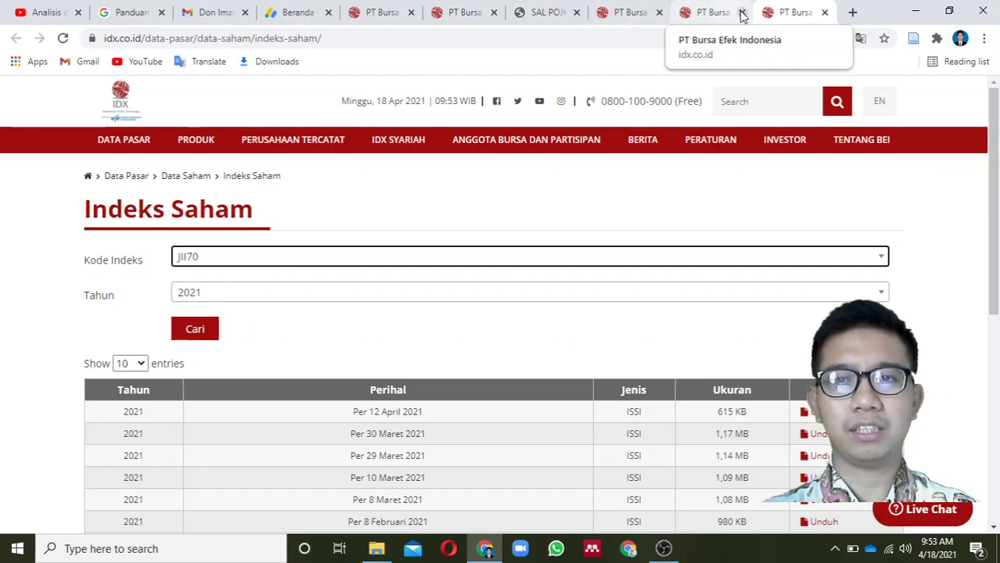
{"action": "left_click", "coordinate": [740, 13]}
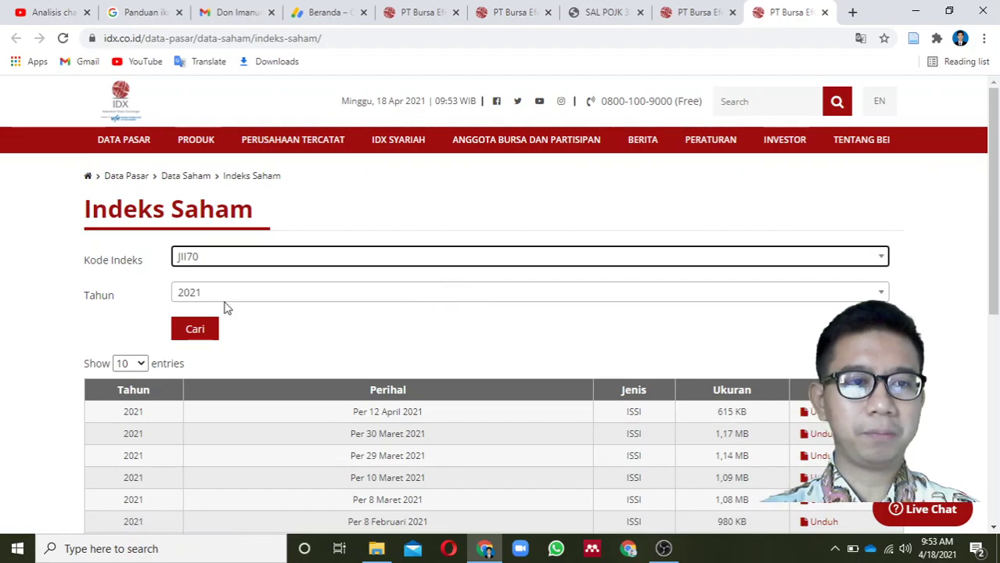
{"action": "left_click", "coordinate": [201, 331]}
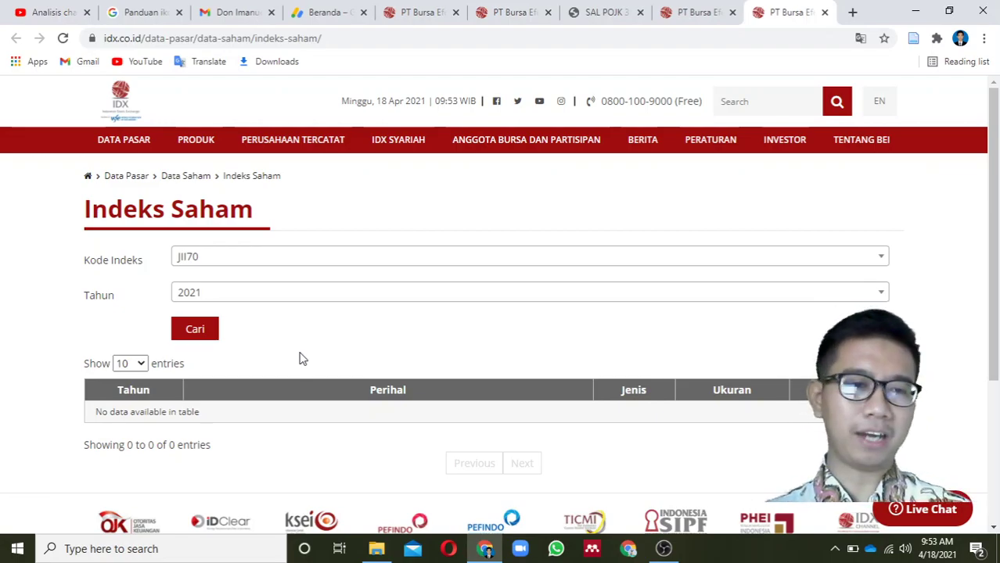
Step: Change the year filter to 2020 and search the JII70 entries again
{"action": "left_click", "coordinate": [419, 292]}
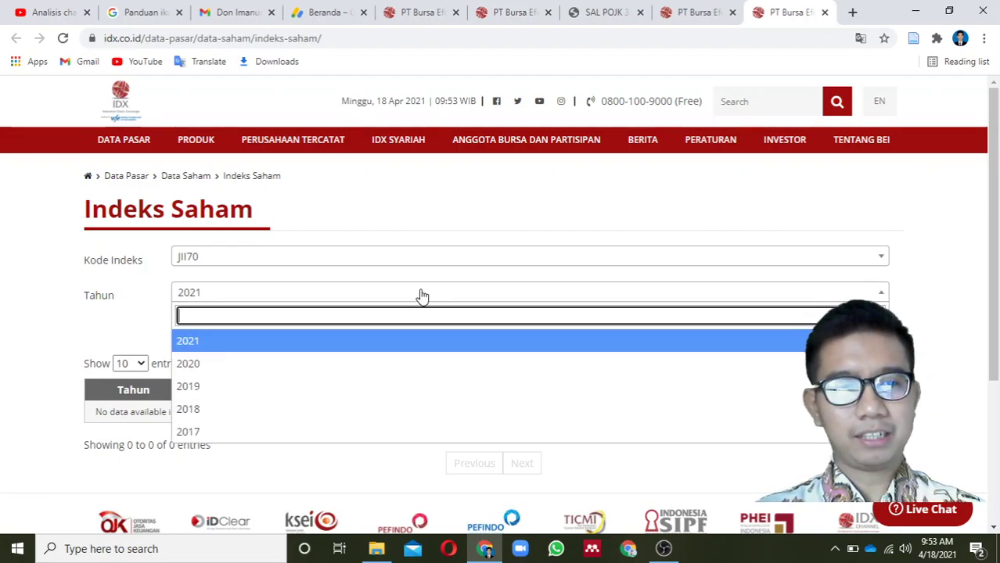
{"action": "left_click", "coordinate": [291, 366]}
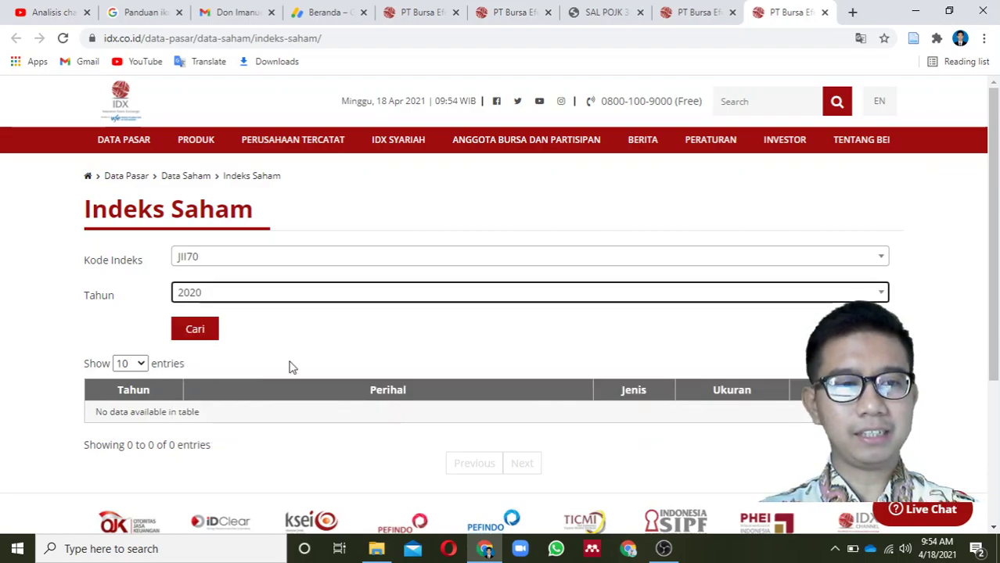
{"action": "left_click", "coordinate": [208, 329]}
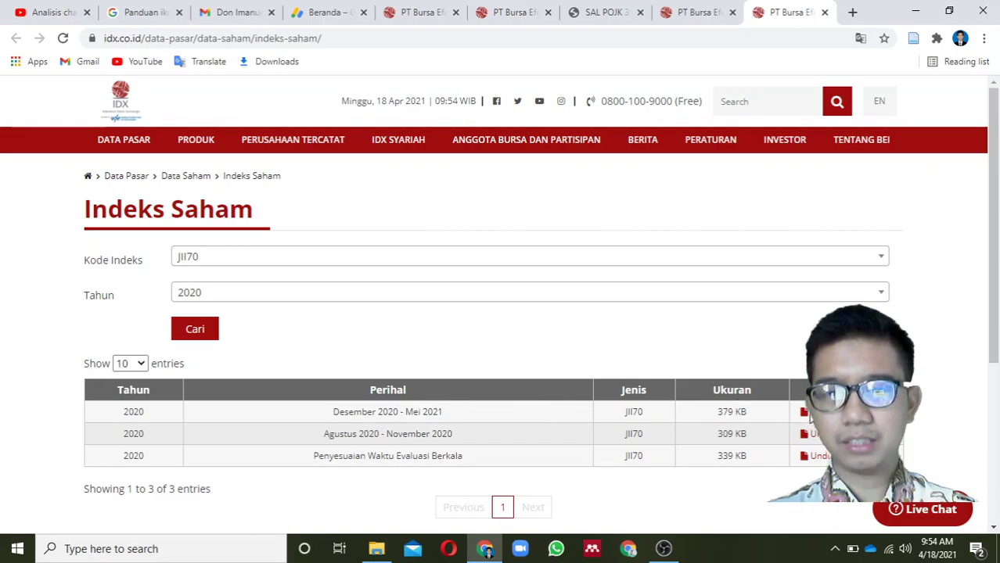
Step: Download the JII70 file for "Desember 2020 - Mei 2021" and open the "JII70 - November 2020 Berkala" folder in its archive
{"action": "left_click", "coordinate": [812, 432]}
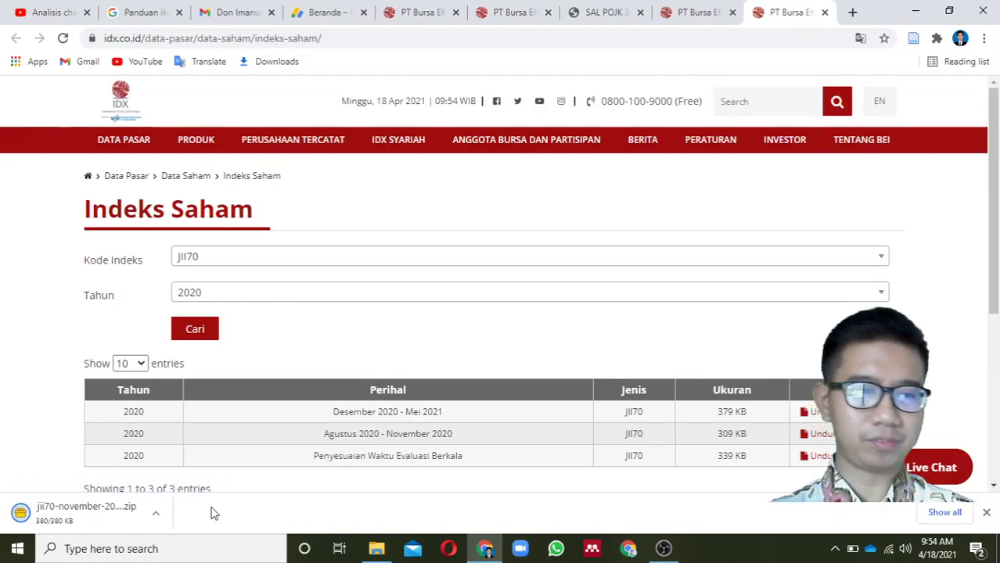
{"action": "left_click", "coordinate": [157, 515]}
{"action": "left_click", "coordinate": [209, 421]}
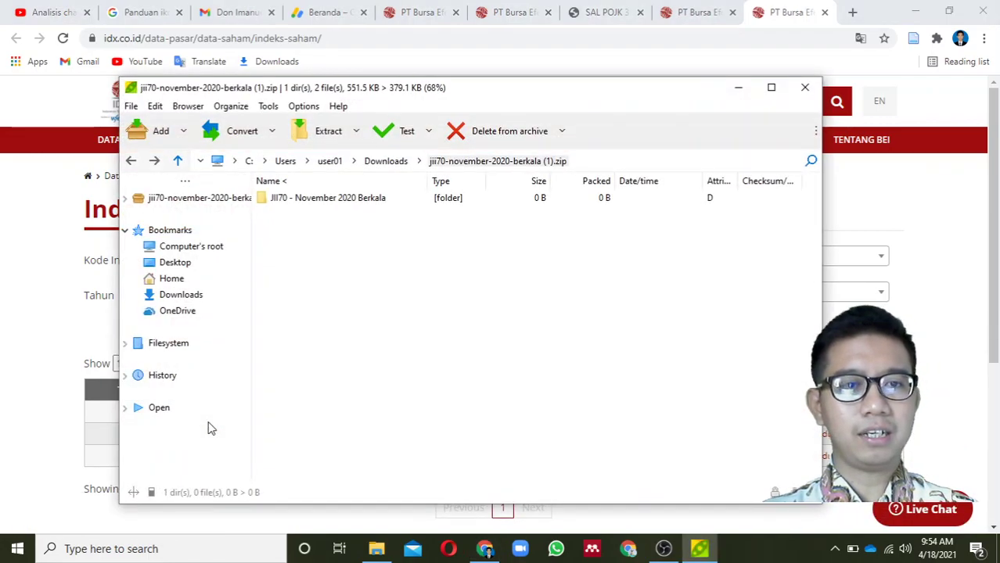
{"action": "double_click", "coordinate": [328, 198]}
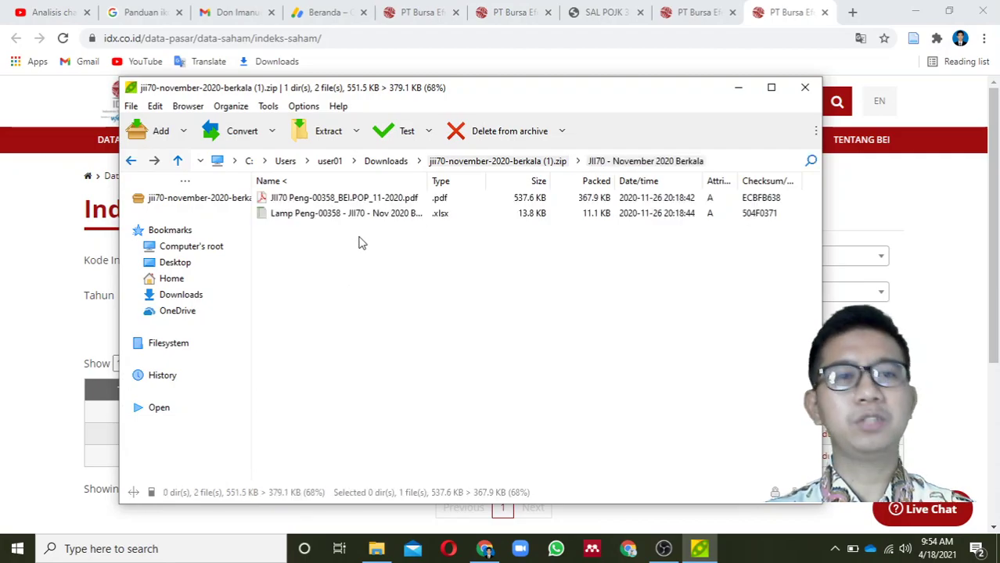
Step: Open "JII70 Peng-00358_BEI.POP_11-2020.pdf", examine its lists of included and removed JII70 stocks, and close the document
{"action": "left_click", "coordinate": [334, 202]}
{"action": "double_click", "coordinate": [335, 203]}
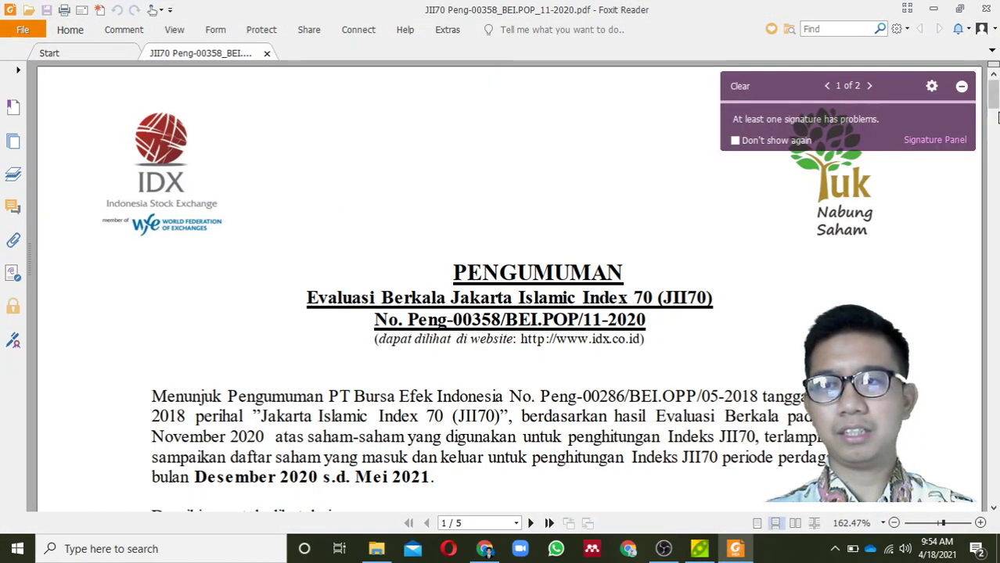
{"action": "left_click", "coordinate": [992, 116]}
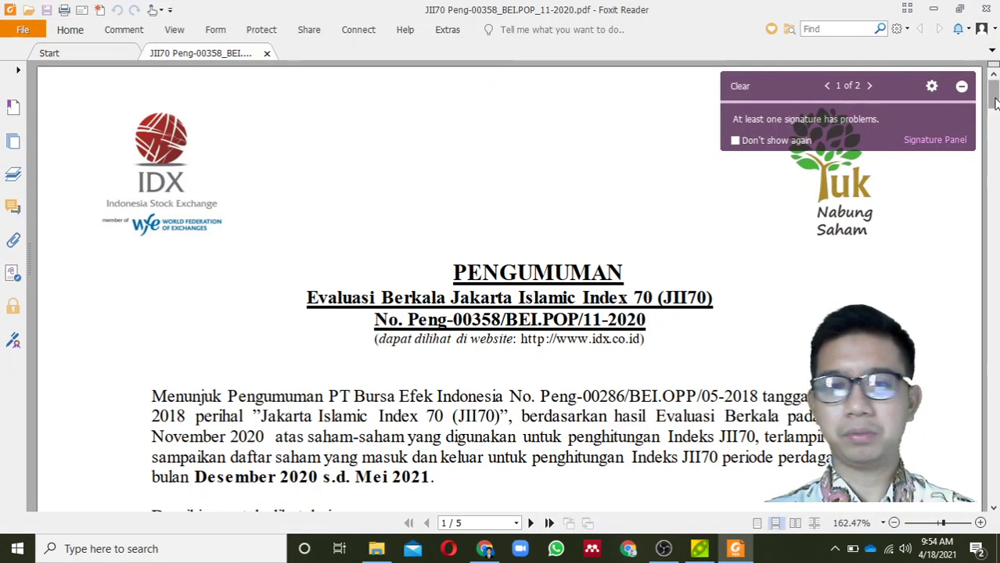
{"action": "left_click_drag", "start_coordinate": [991, 116], "coordinate": [993, 227]}
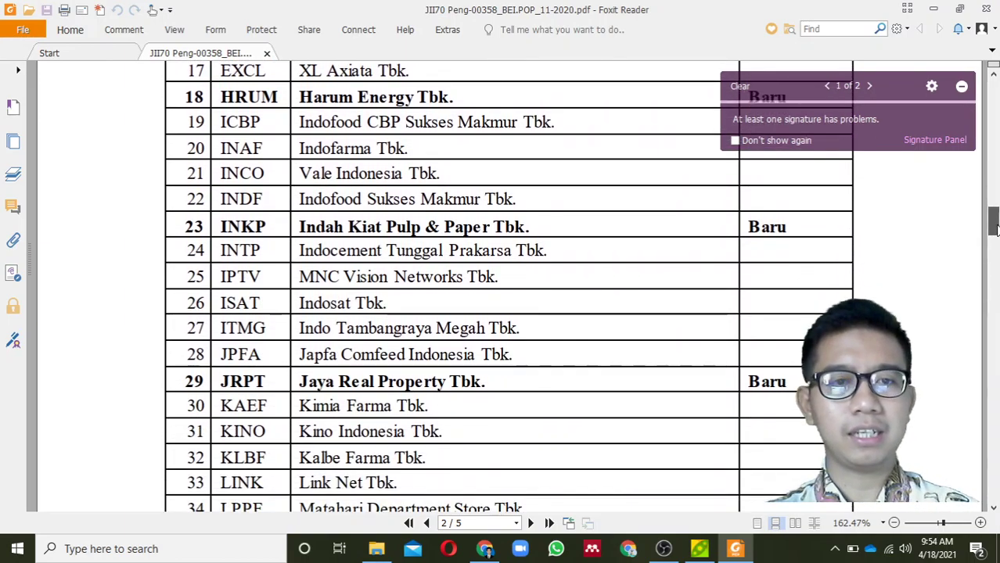
{"action": "left_click_drag", "start_coordinate": [994, 234], "coordinate": [994, 368]}
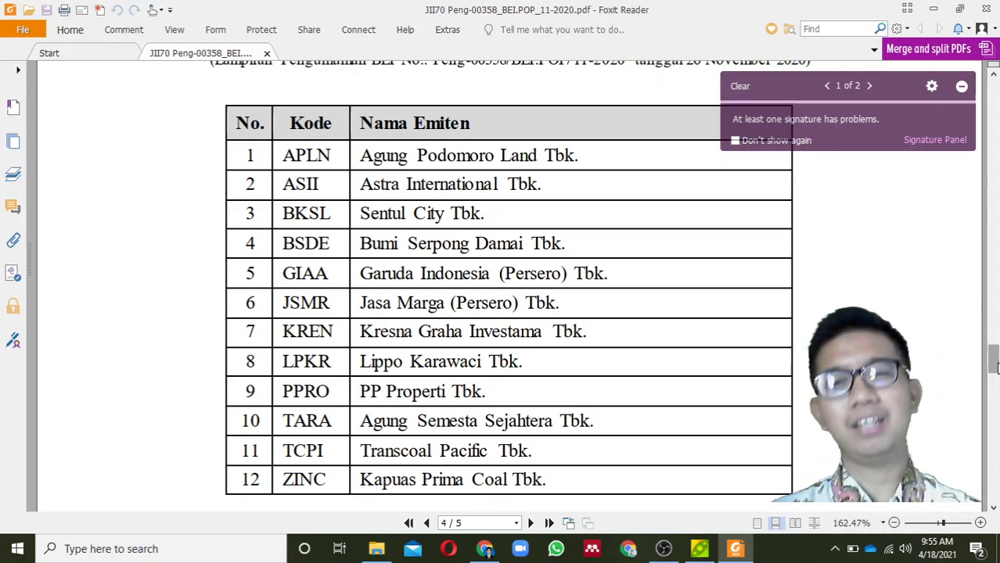
{"action": "left_click_drag", "start_coordinate": [995, 366], "coordinate": [995, 308]}
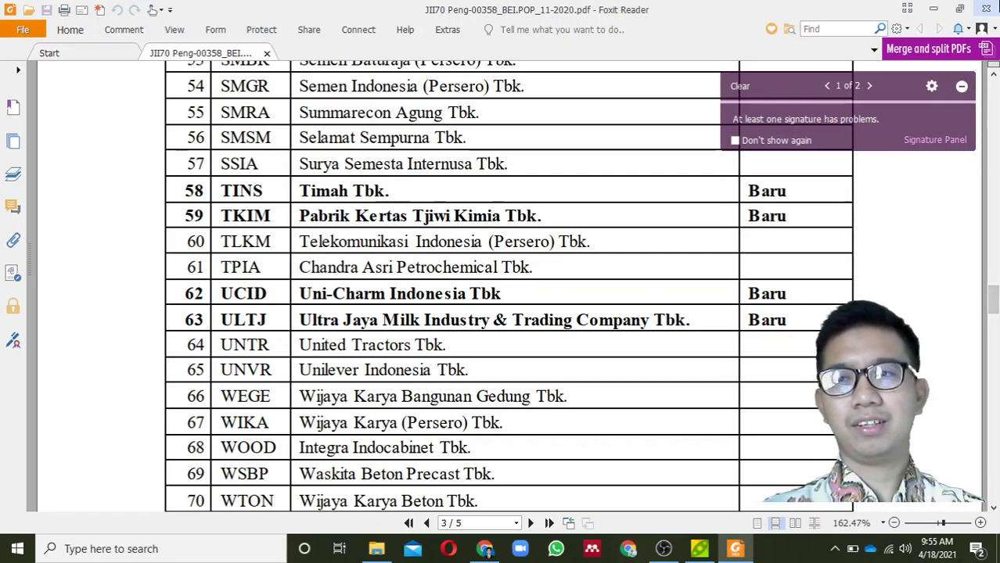
{"action": "left_click", "coordinate": [986, 9]}
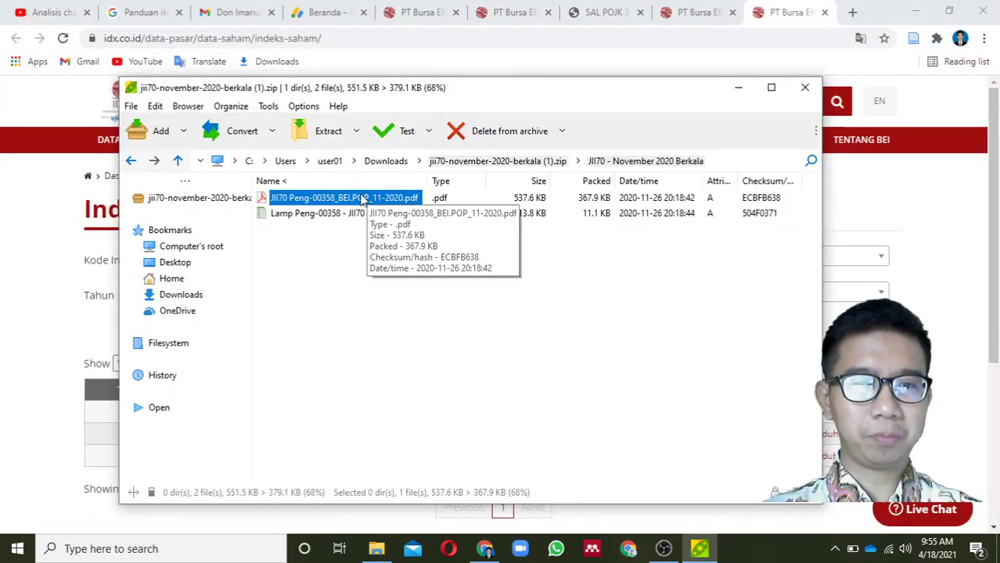
Step: Open the "Lamp Peng-00358 - JII70 - Nov 2020" workbook, view its JII70 stock lists, and close the workbook and the archive
{"action": "double_click", "coordinate": [350, 213]}
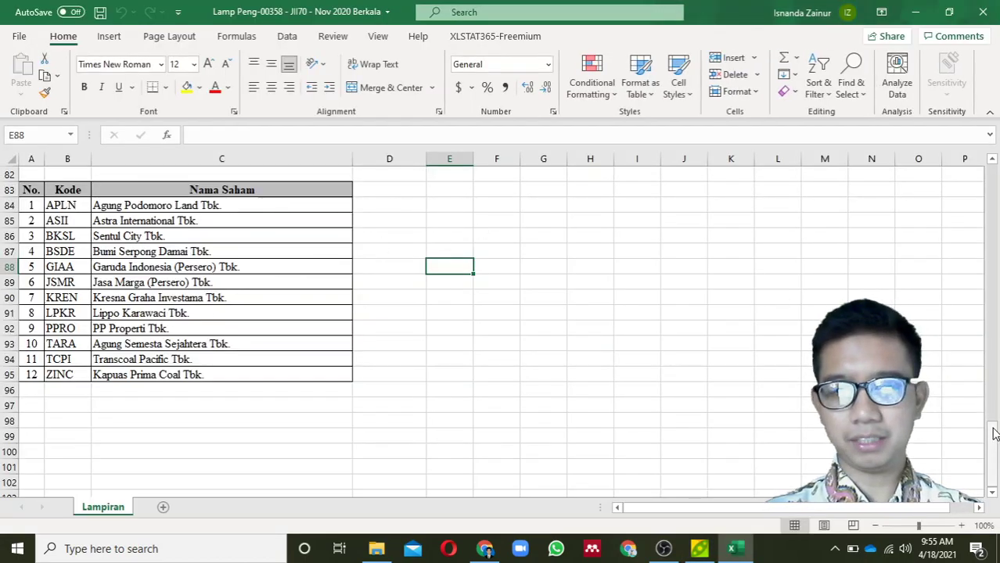
{"action": "left_click_drag", "start_coordinate": [995, 442], "coordinate": [995, 170]}
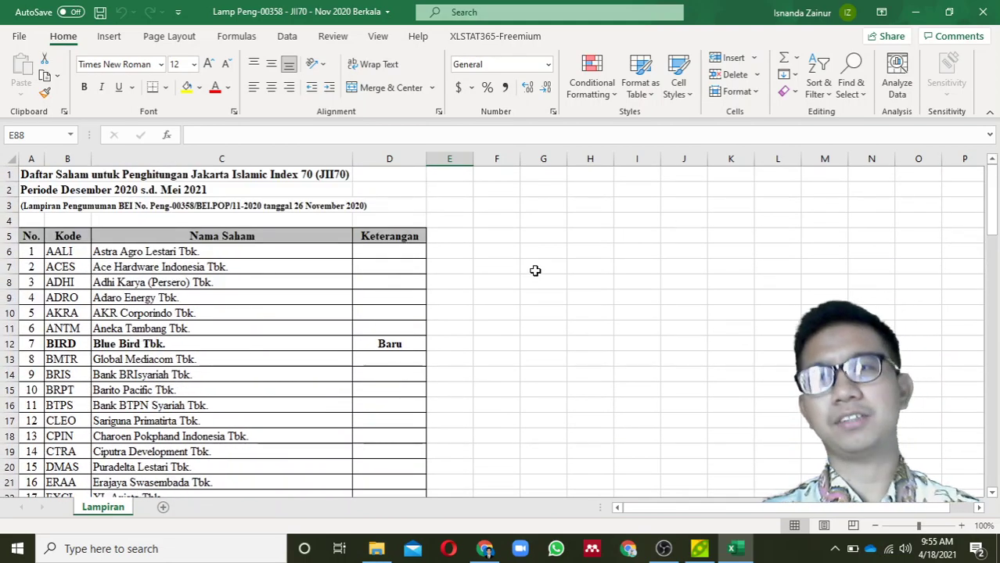
{"action": "left_click", "coordinate": [987, 10]}
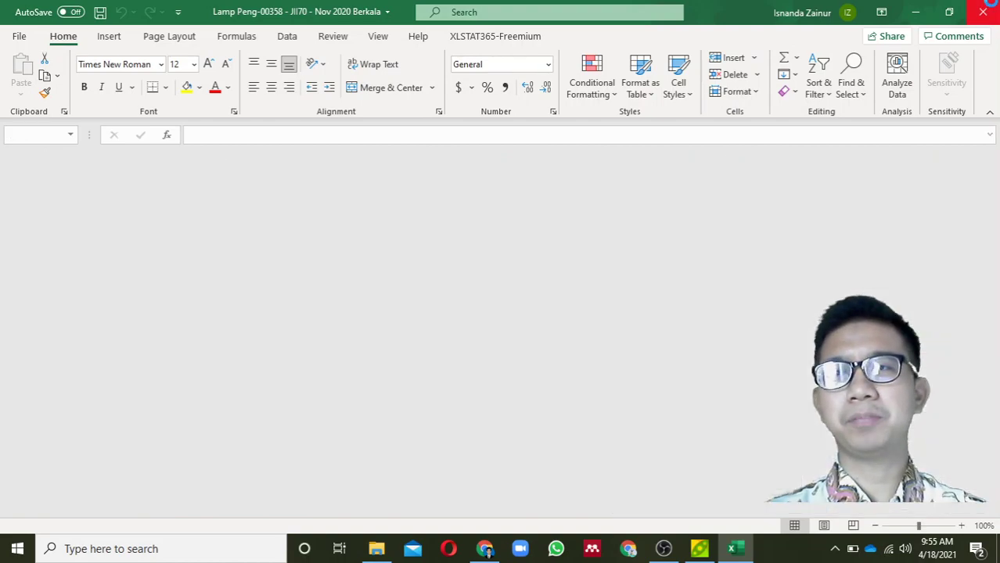
{"action": "left_click", "coordinate": [806, 89]}
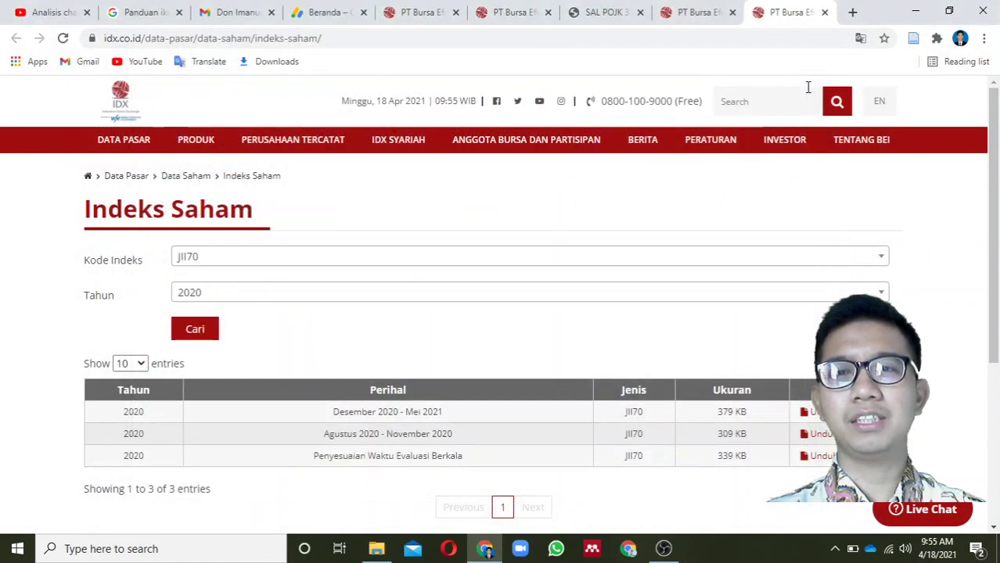
Step: Change the index code to JII and search its 2020 entries
{"action": "mouse_move", "coordinate": [744, 167]}
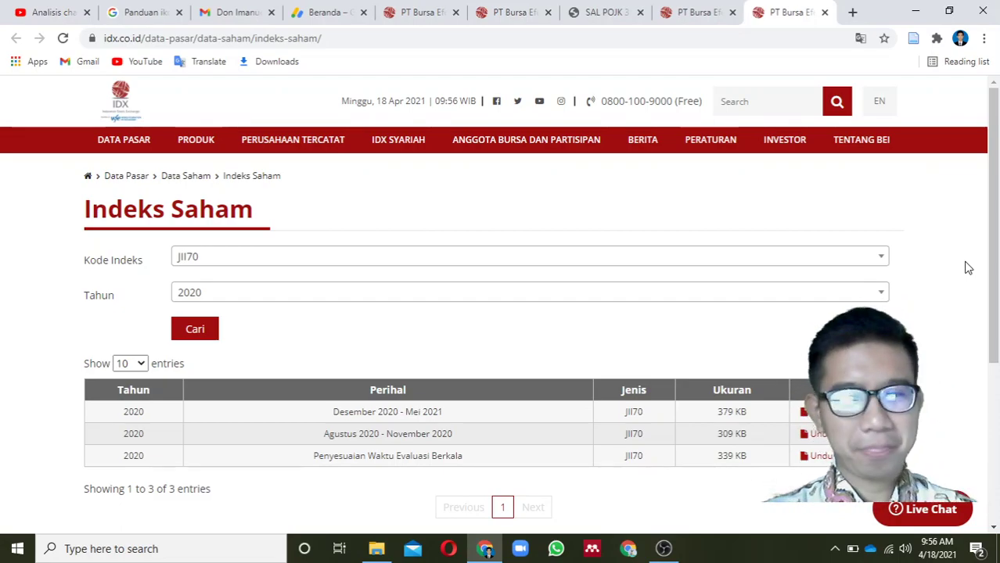
{"action": "left_click", "coordinate": [871, 263]}
{"action": "type", "text": "jii"}
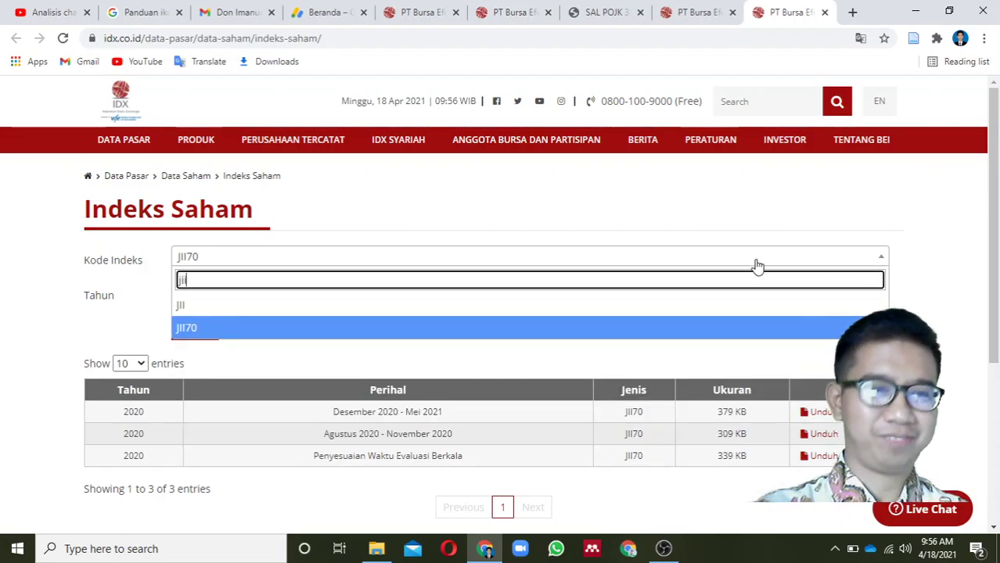
{"action": "left_click", "coordinate": [645, 306]}
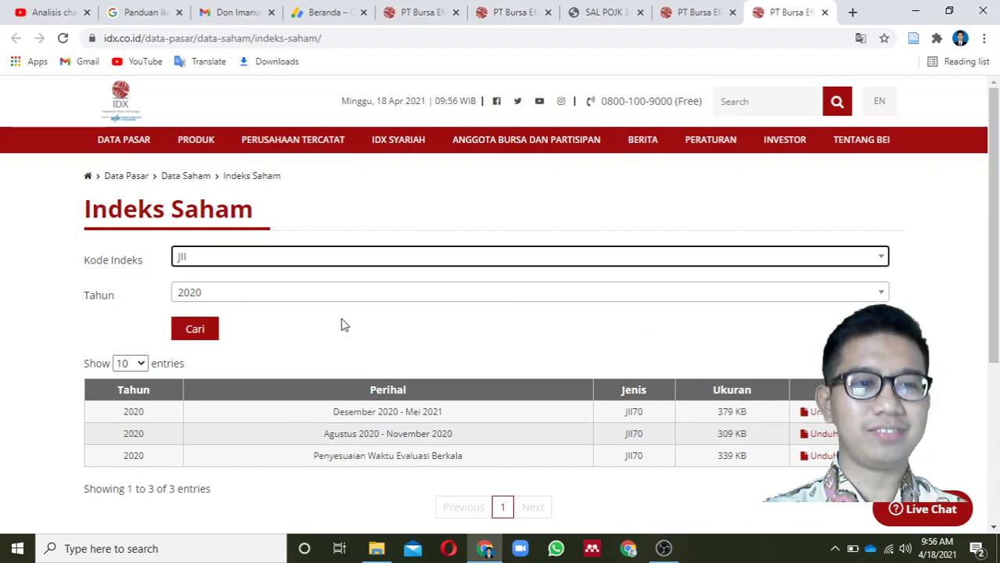
{"action": "left_click", "coordinate": [210, 331]}
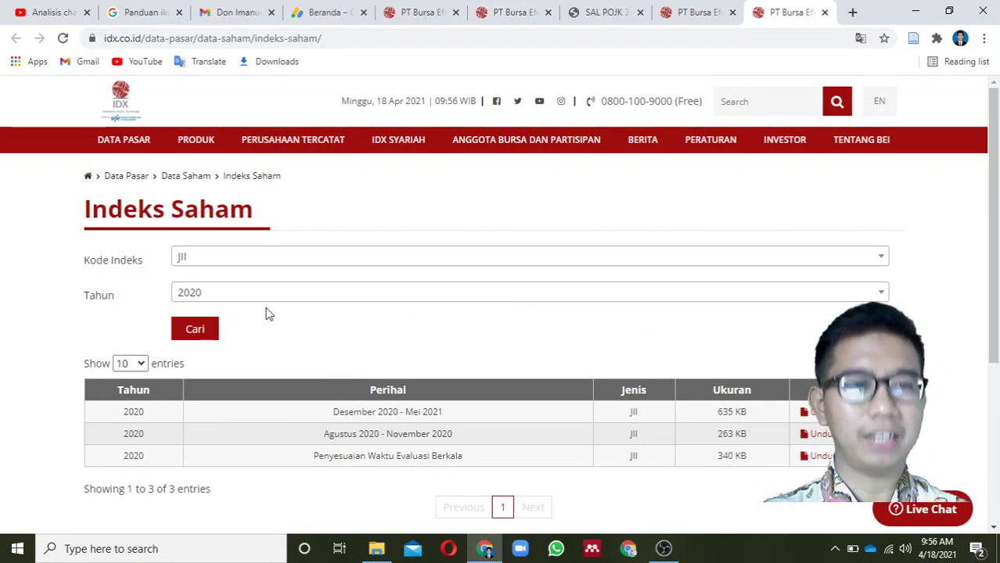
Step: Search the JII entries for 2021, and return the year filter to 2020 with a new search
{"action": "left_click", "coordinate": [308, 294]}
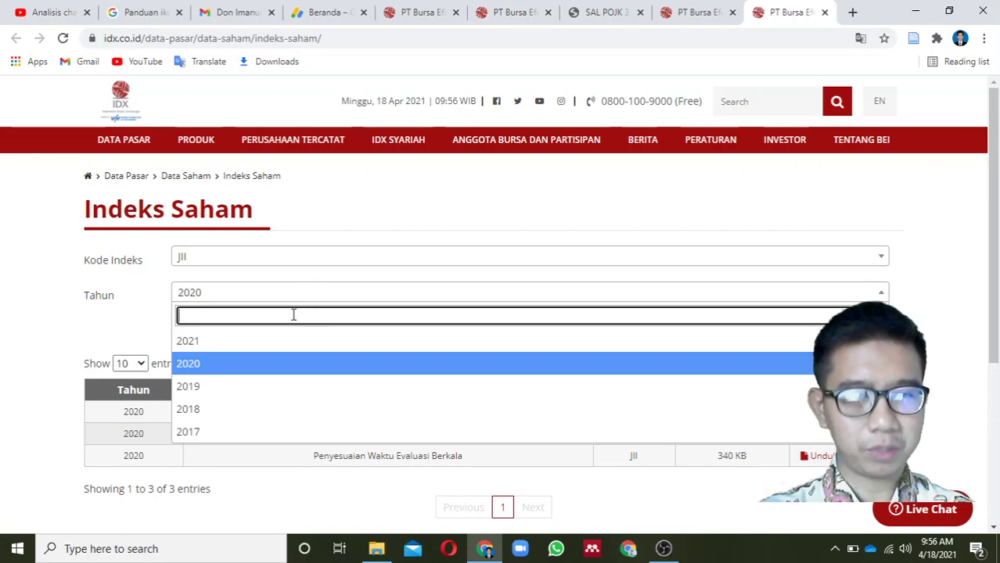
{"action": "left_click", "coordinate": [290, 342]}
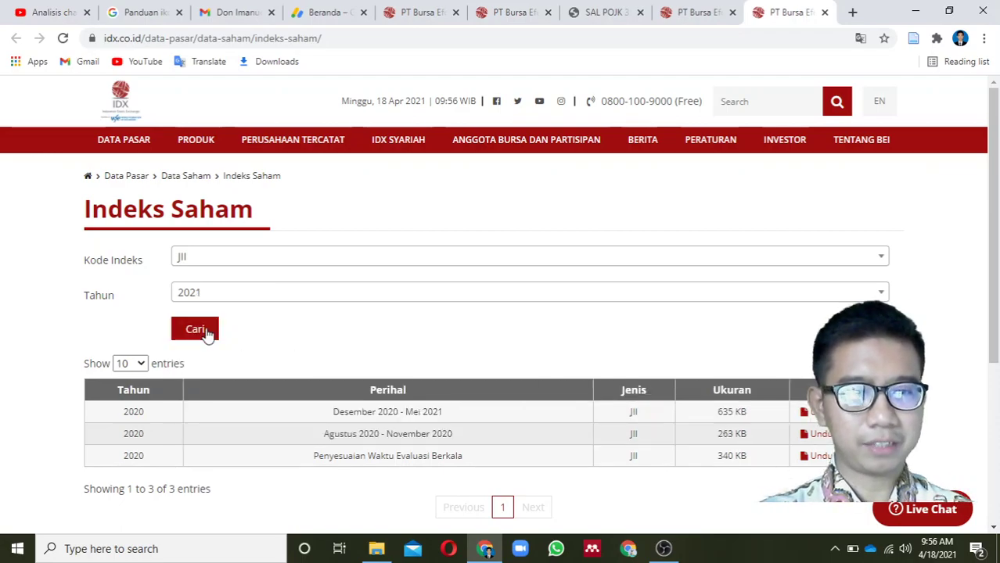
{"action": "left_click", "coordinate": [205, 332]}
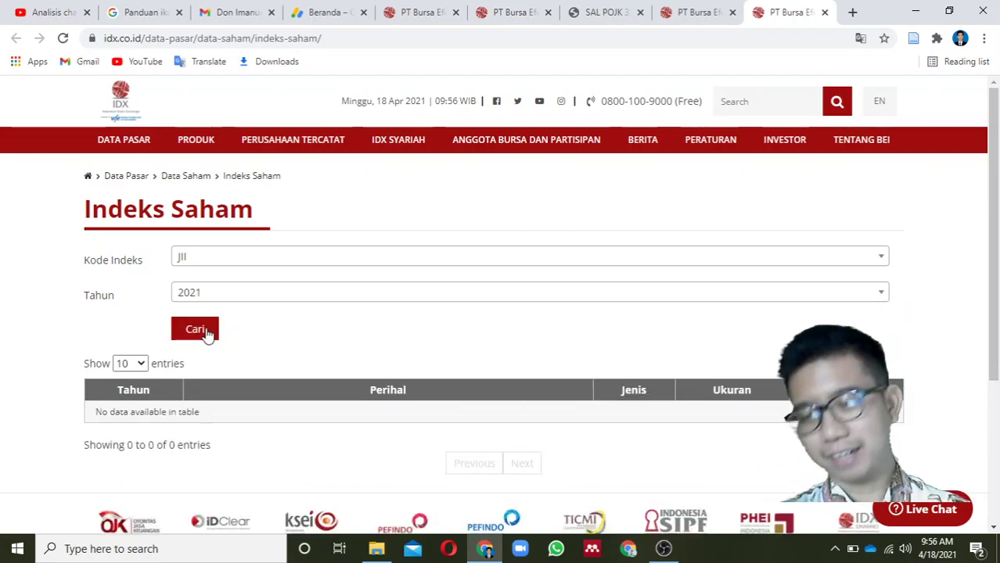
{"action": "left_click", "coordinate": [283, 302]}
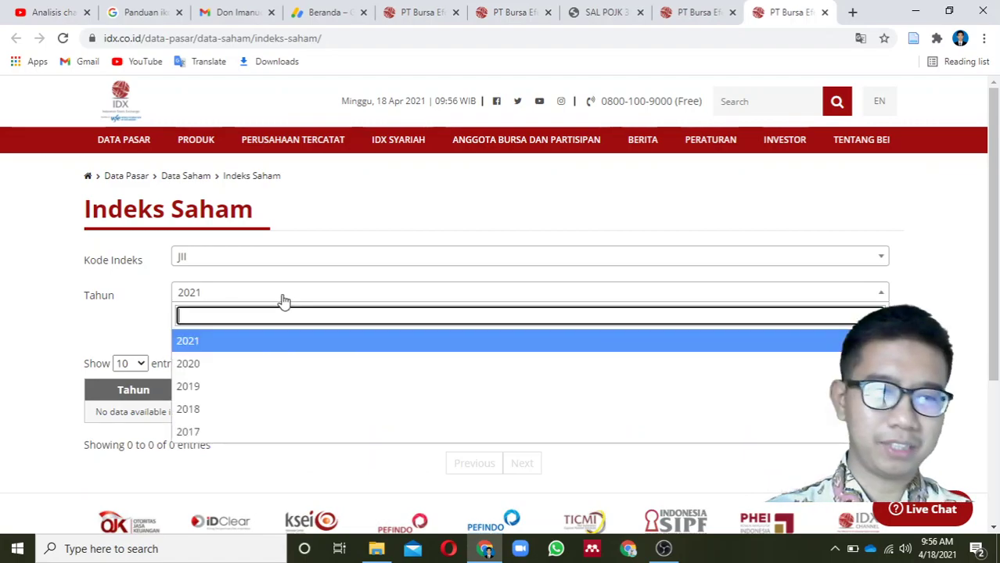
{"action": "left_click", "coordinate": [238, 365]}
{"action": "left_click", "coordinate": [210, 331]}
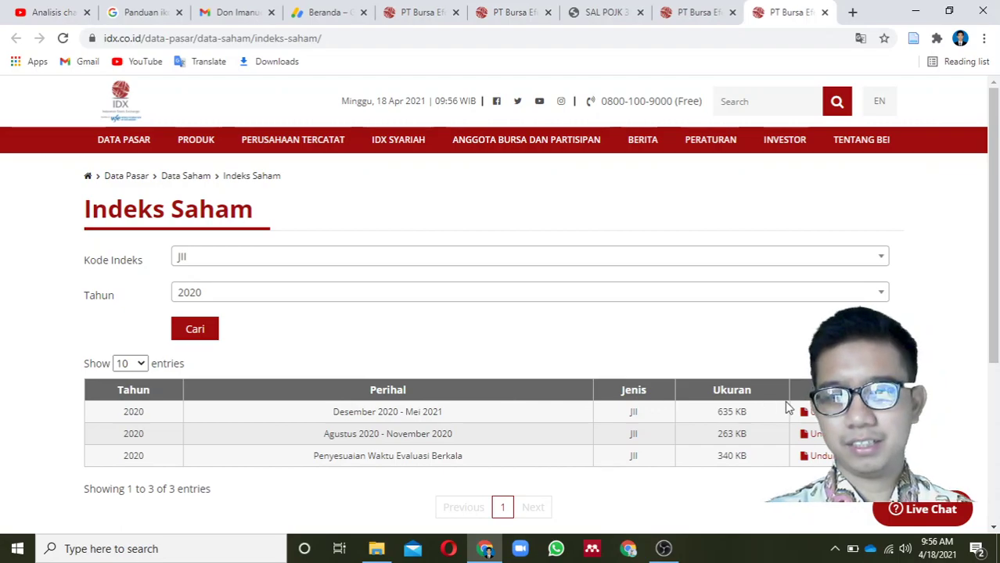
Step: Download the JII file for "Desember 2020 - Mei 2021" and open the downloaded archive
{"action": "left_click", "coordinate": [808, 411]}
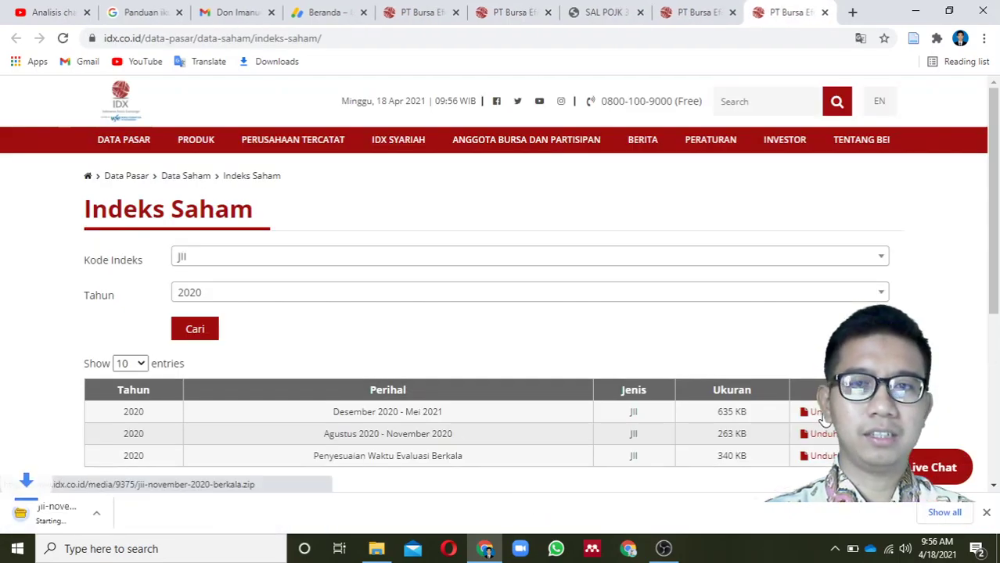
{"action": "left_click", "coordinate": [158, 516]}
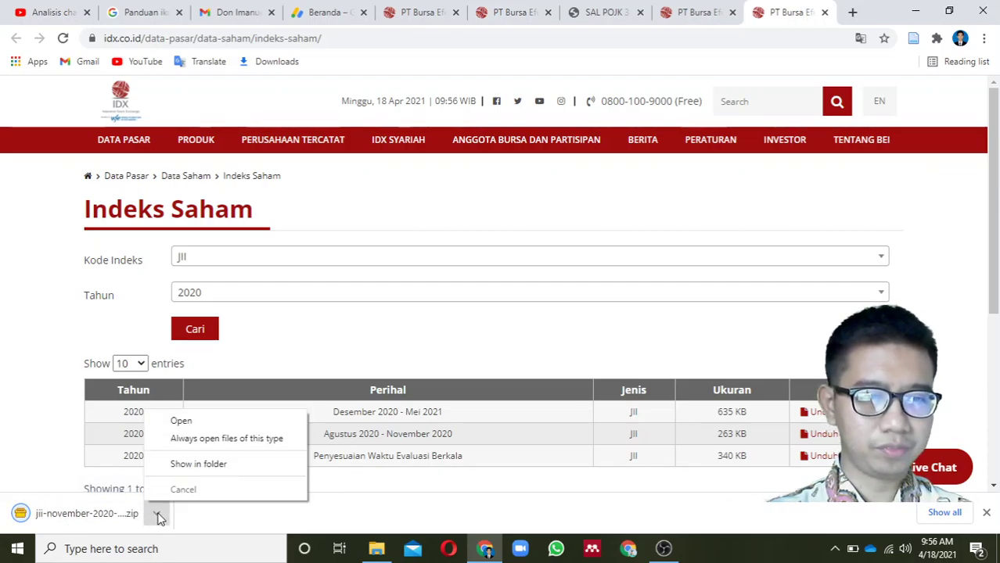
{"action": "left_click", "coordinate": [226, 421]}
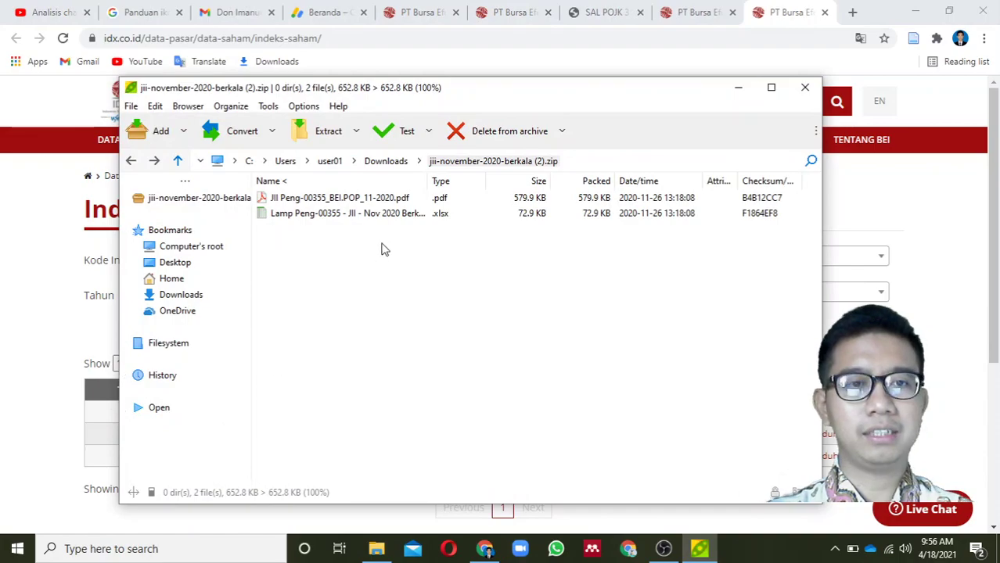
Step: Open "JII Peng-00355_BEI.POP_11-2020.pdf", examine its lists of included and removed JII stocks, and close the document
{"action": "left_click", "coordinate": [356, 200]}
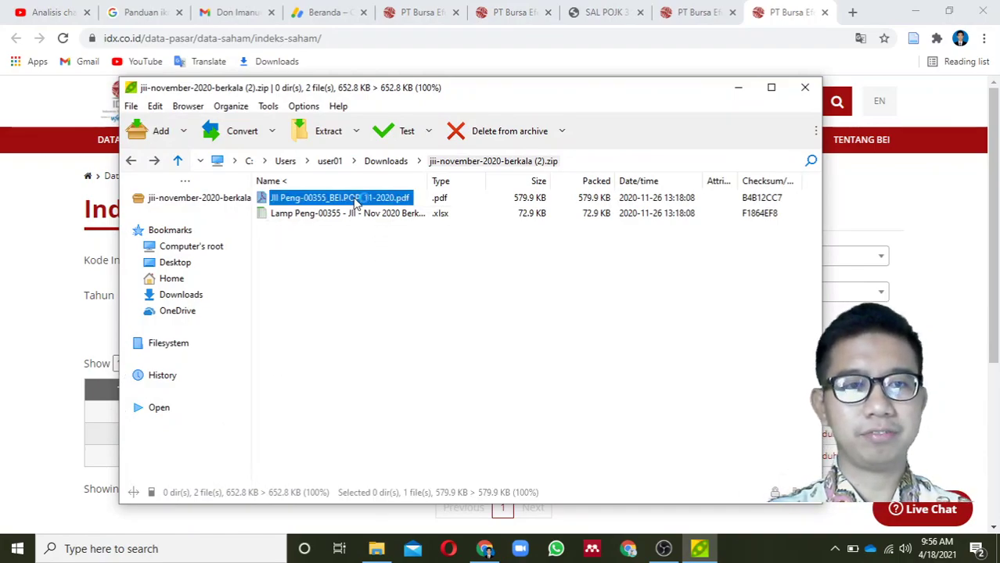
{"action": "double_click", "coordinate": [356, 200]}
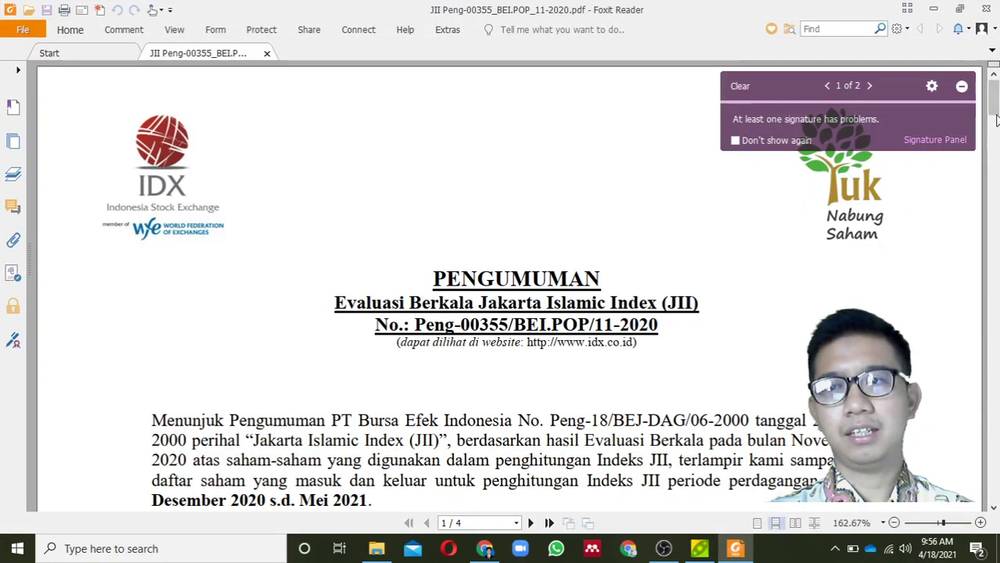
{"action": "left_click_drag", "start_coordinate": [995, 117], "coordinate": [994, 266]}
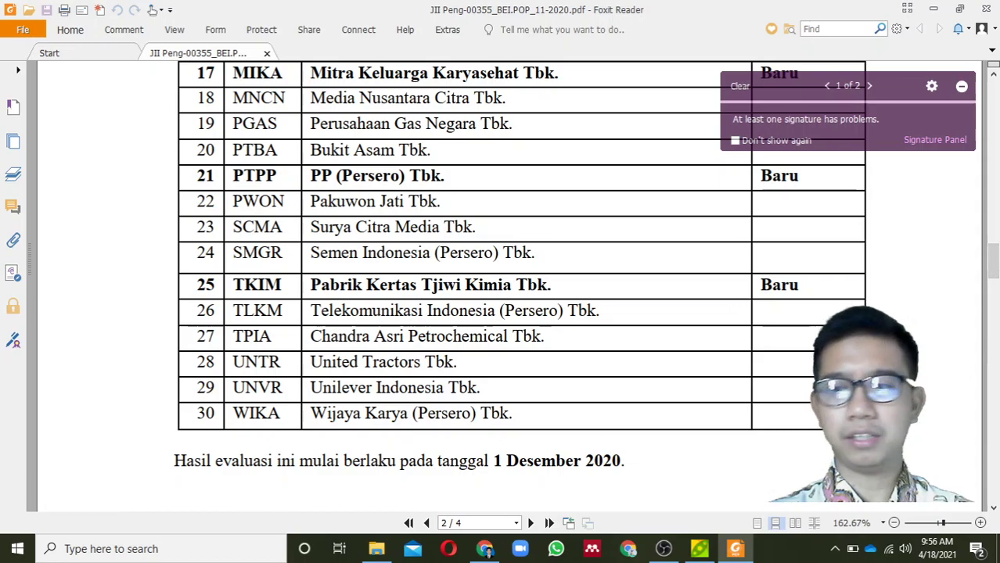
{"action": "left_click_drag", "start_coordinate": [993, 262], "coordinate": [994, 313]}
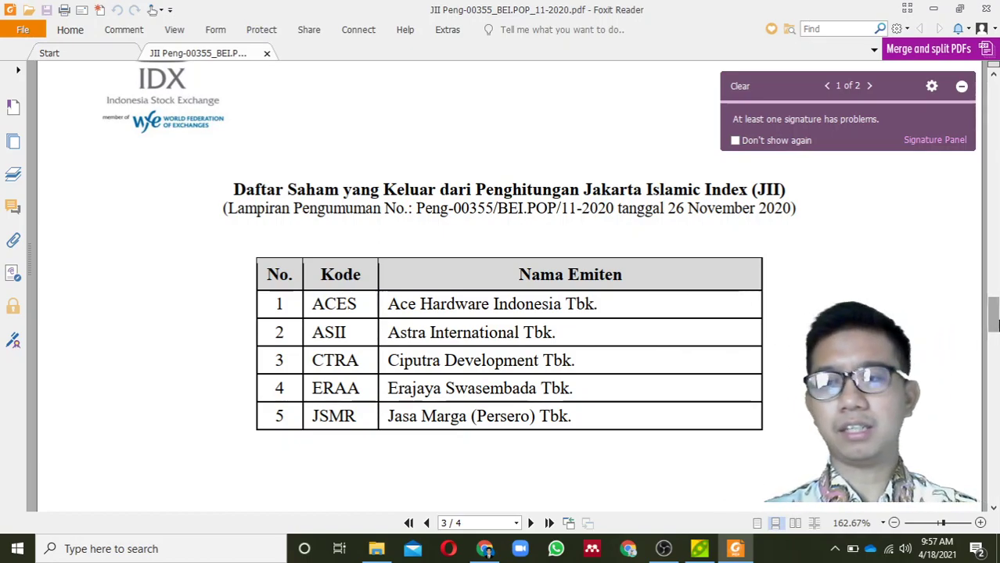
{"action": "scroll", "coordinate": [994, 325], "scroll_direction": "up", "scroll_amount": 1}
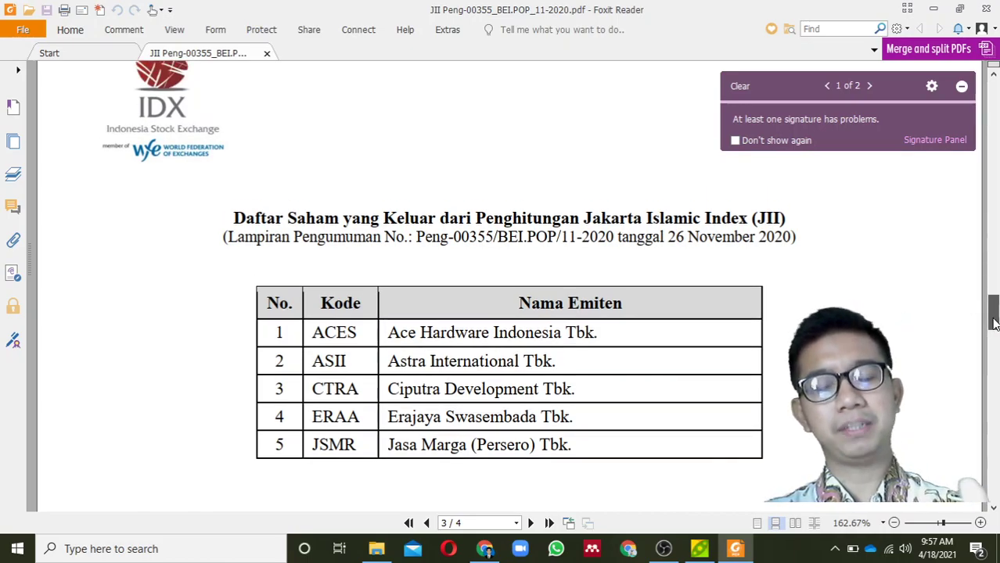
{"action": "left_click_drag", "start_coordinate": [994, 325], "coordinate": [994, 319]}
{"action": "left_click_drag", "start_coordinate": [993, 300], "coordinate": [994, 236]}
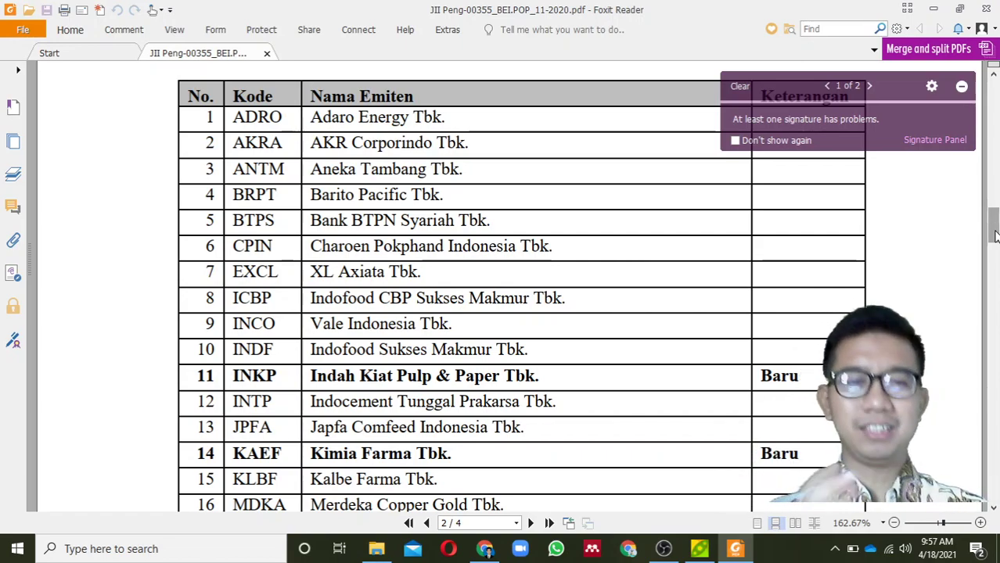
{"action": "left_click", "coordinate": [985, 8]}
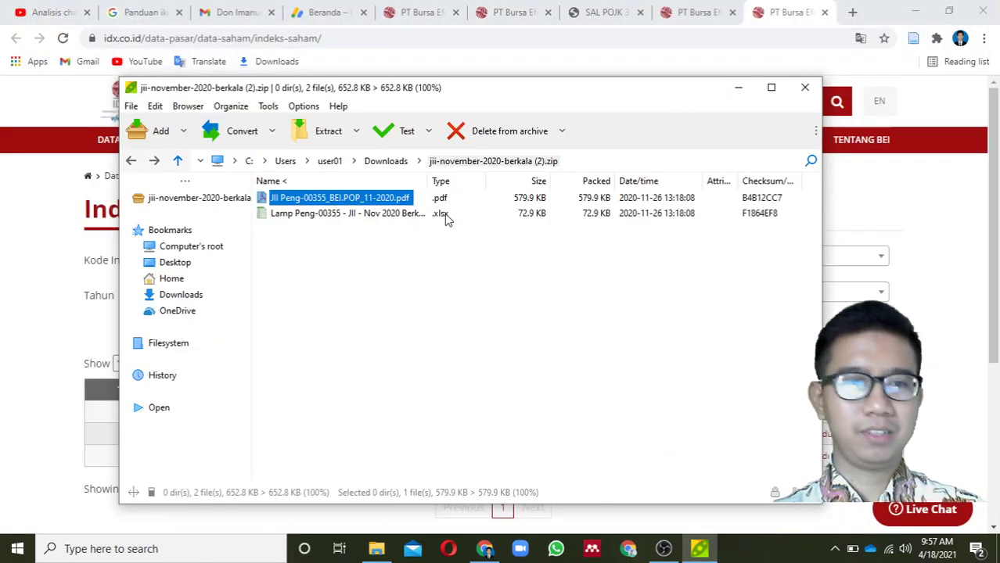
Step: Open the spreadsheet "Lamp Peng-00355 - JII - Nov 2020 Berkala" from the archive and go up to the start of its JII stock list
{"action": "double_click", "coordinate": [349, 214]}
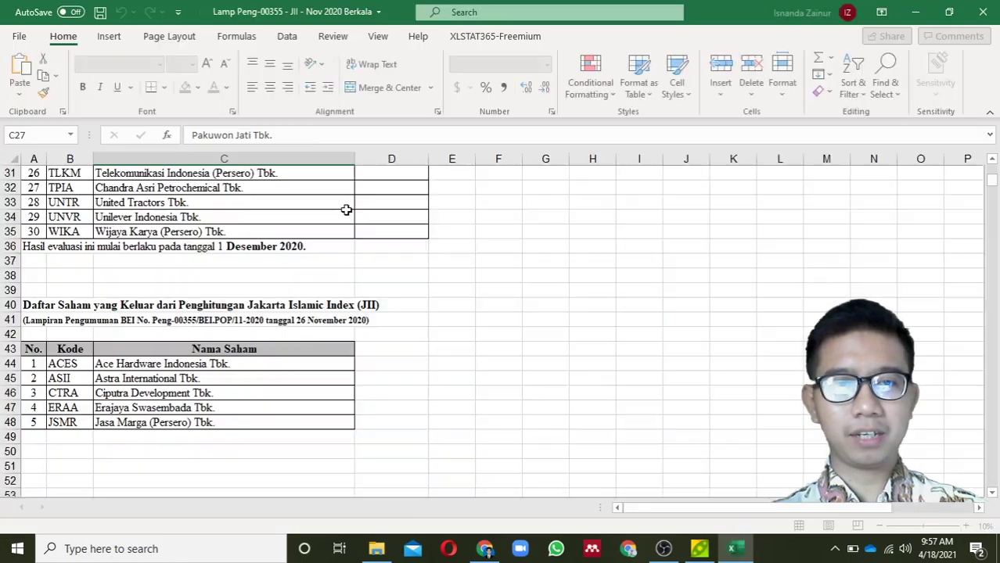
{"action": "left_click", "coordinate": [779, 466]}
{"action": "left_click", "coordinate": [431, 402]}
{"action": "key", "text": "Up"}
{"action": "key", "text": "Up"}
{"action": "key", "text": "Up"}
{"action": "key", "text": "Up"}
{"action": "key", "text": "Up"}
{"action": "key", "text": "Up"}
{"action": "key", "text": "Up"}
{"action": "key", "text": "Up"}
{"action": "key", "text": "Up"}
{"action": "key", "text": "Up"}
{"action": "key", "text": "Up"}
{"action": "key", "text": "Up"}
{"action": "key", "text": "Up"}
{"action": "key", "text": "Up"}
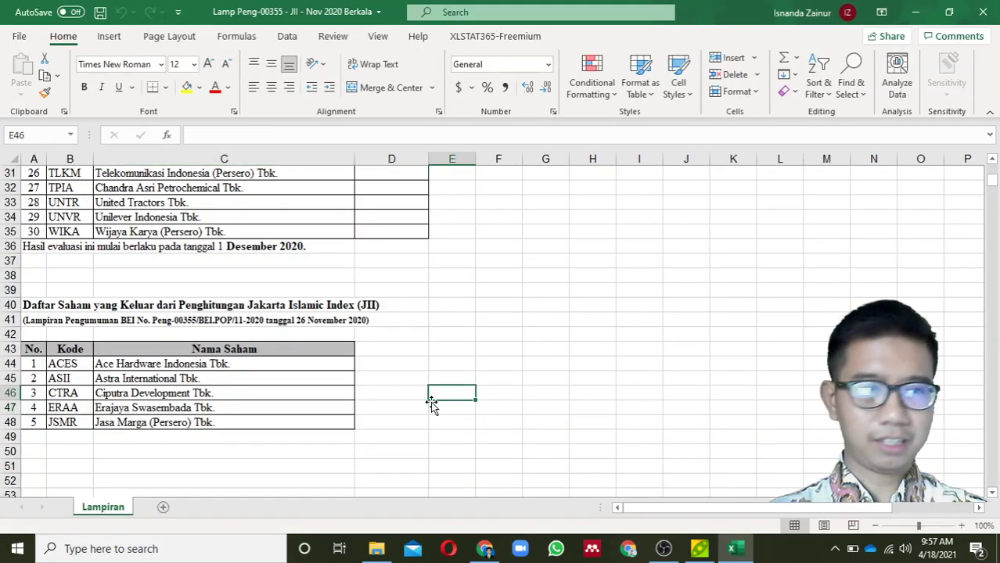
{"action": "key", "text": "Up"}
{"action": "key", "text": "Up"}
{"action": "key", "text": "Up"}
{"action": "key", "text": "Up"}
{"action": "key", "text": "Up"}
{"action": "key", "text": "Up"}
{"action": "key", "text": "Up"}
{"action": "key", "text": "Up"}
{"action": "key", "text": "Up"}
{"action": "key", "text": "Up"}
{"action": "key", "text": "Up"}
{"action": "key", "text": "Up"}
{"action": "key", "text": "Up"}
{"action": "key", "text": "Up"}
{"action": "key", "text": "Up"}
{"action": "key", "text": "Up"}
{"action": "key", "text": "Up"}
{"action": "key", "text": "Up"}
{"action": "key", "text": "Up"}
{"action": "key", "text": "Up"}
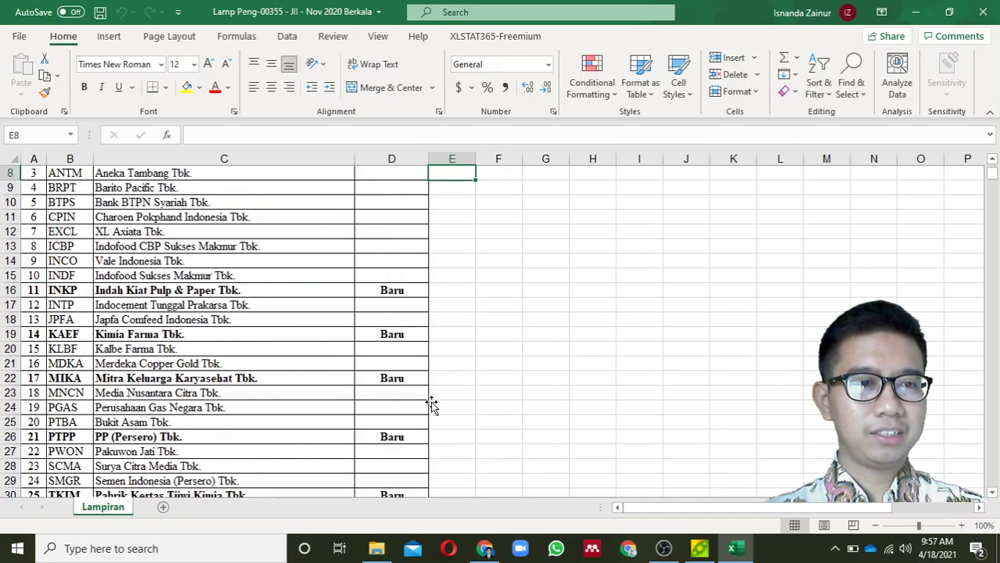
Step: Read down the JII stock list for December 2020 to May 2021, examining the entries marked "Baru" and the effective-date note
{"action": "key", "text": "Down"}
{"action": "key", "text": "Down"}
{"action": "key", "text": "Down"}
{"action": "key", "text": "Down"}
{"action": "key", "text": "Down"}
{"action": "key", "text": "Down"}
{"action": "key", "text": "Down"}
{"action": "key", "text": "Down"}
{"action": "key", "text": "Down"}
{"action": "key", "text": "Down"}
{"action": "key", "text": "Down"}
{"action": "key", "text": "Down"}
{"action": "key", "text": "Down"}
{"action": "key", "text": "Down"}
{"action": "key", "text": "Down"}
{"action": "key", "text": "Down"}
{"action": "key", "text": "Down"}
{"action": "key", "text": "Down"}
{"action": "key", "text": "Down"}
{"action": "key", "text": "Down"}
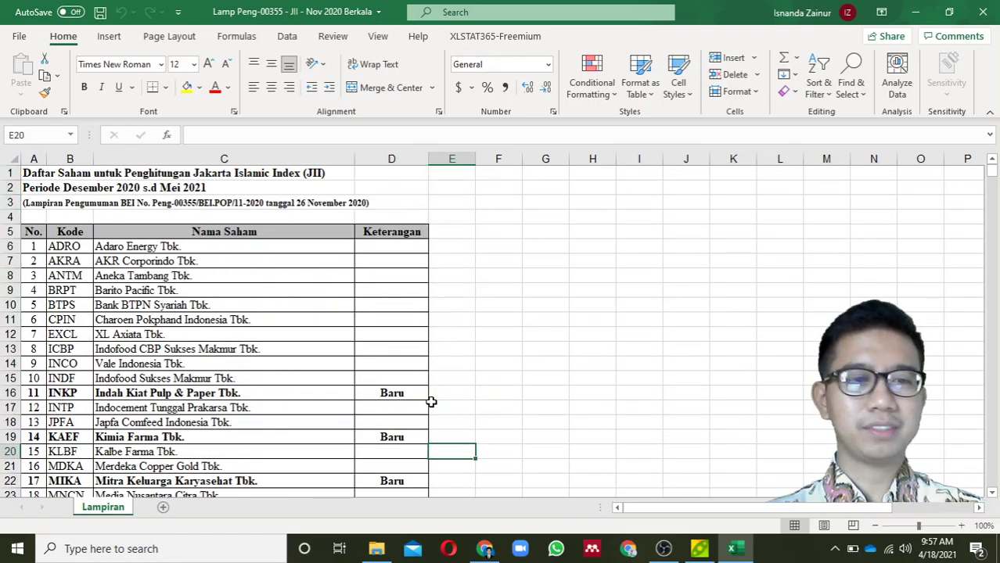
{"action": "key", "text": "Down"}
{"action": "key", "text": "Down"}
{"action": "key", "text": "Down"}
{"action": "key", "text": "Down"}
{"action": "key", "text": "Down"}
{"action": "key", "text": "Down"}
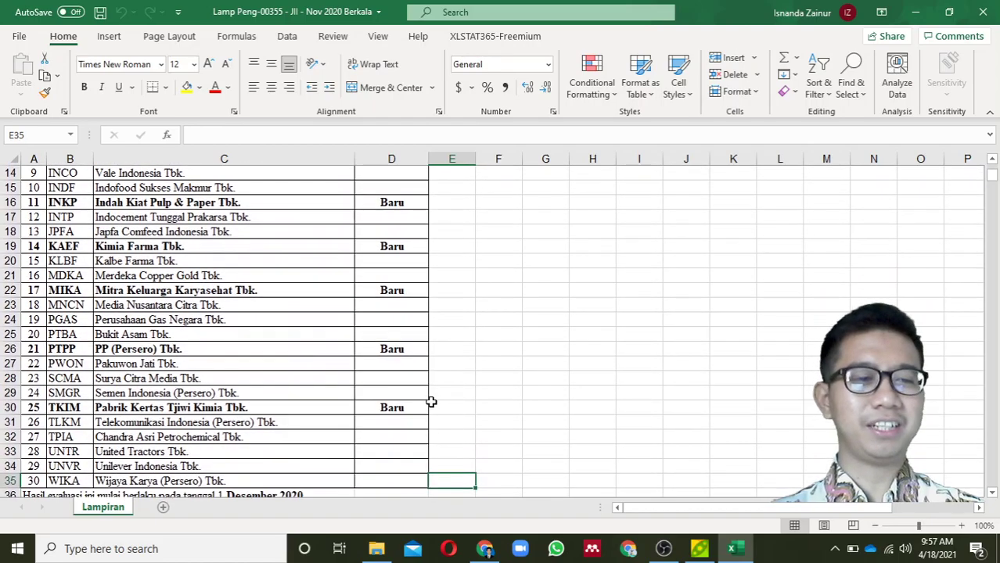
{"action": "key", "text": "Down"}
{"action": "key", "text": "Down"}
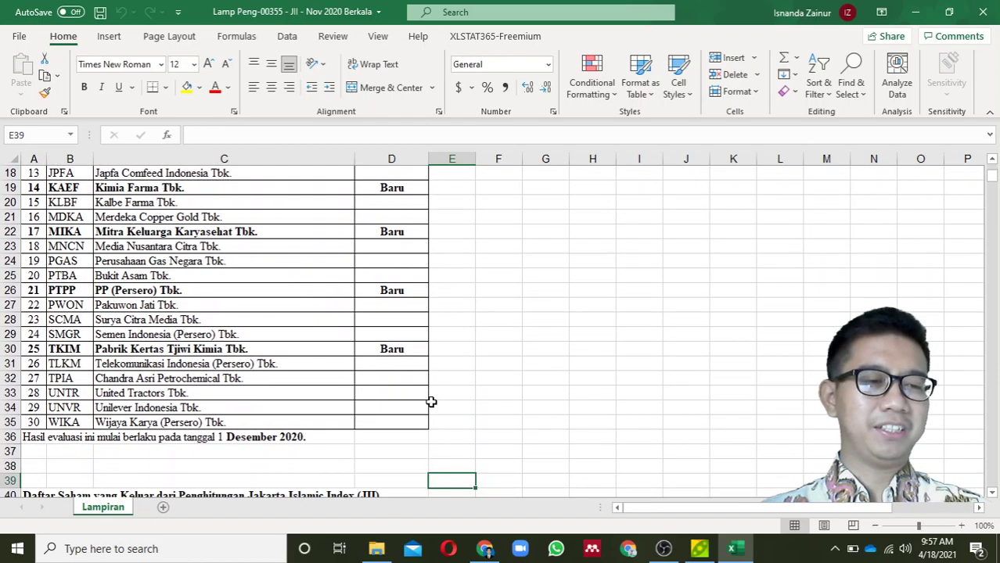
Step: Go back up through the JII constituents to the list's title and period heading in row 1
{"action": "key", "text": "Up"}
{"action": "key", "text": "Up"}
{"action": "key", "text": "Up"}
{"action": "key", "text": "Up"}
{"action": "key", "text": "Up"}
{"action": "key", "text": "Up"}
{"action": "key", "text": "Up"}
{"action": "key", "text": "Up"}
{"action": "key", "text": "Up"}
{"action": "key", "text": "Up"}
{"action": "key", "text": "Up"}
{"action": "key", "text": "Up"}
{"action": "key", "text": "Up"}
{"action": "key", "text": "Up"}
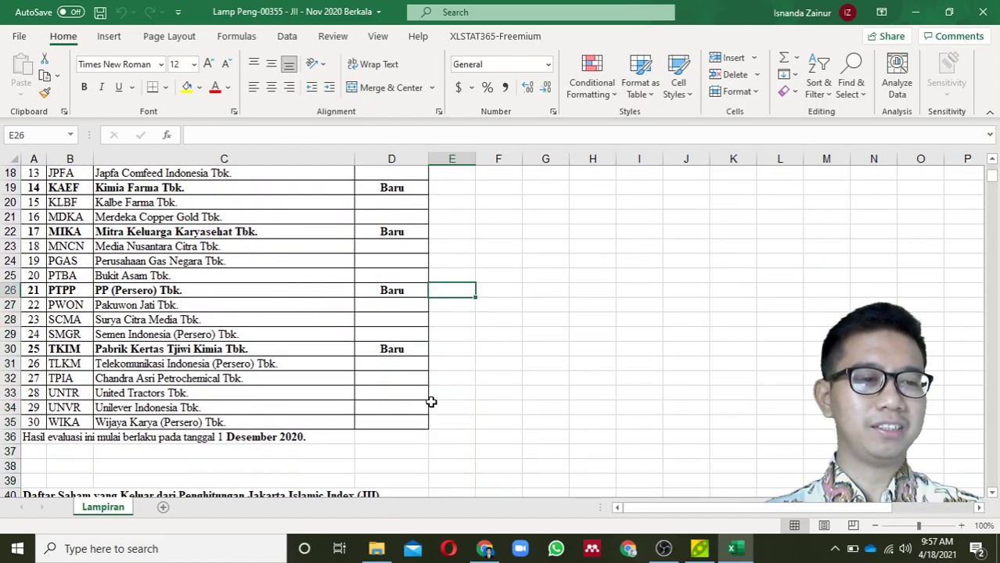
{"action": "key", "text": "Up"}
{"action": "key", "text": "Up"}
{"action": "key", "text": "Up"}
{"action": "key", "text": "Up"}
{"action": "key", "text": "Up"}
{"action": "key", "text": "Up"}
{"action": "key", "text": "Up"}
{"action": "key", "text": "Up"}
{"action": "key", "text": "Up"}
{"action": "key", "text": "Up"}
{"action": "key", "text": "Up"}
{"action": "key", "text": "Up"}
{"action": "key", "text": "Up"}
{"action": "key", "text": "Up"}
{"action": "key", "text": "Up"}
{"action": "key", "text": "Up"}
{"action": "key", "text": "Up"}
{"action": "key", "text": "Up"}
{"action": "key", "text": "Up"}
{"action": "key", "text": "Up"}
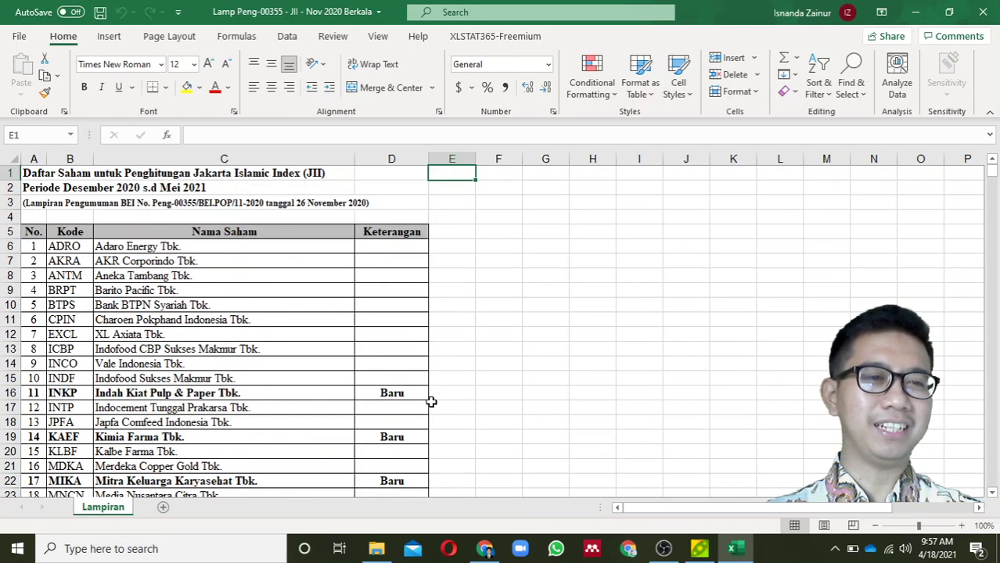
Step: Review the full sheet down past the list of stocks removed from JII, and close the workbook and the archive window
{"action": "key", "text": "Down"}
{"action": "key", "text": "Down"}
{"action": "key", "text": "Down"}
{"action": "key", "text": "Down"}
{"action": "key", "text": "Down"}
{"action": "key", "text": "Down"}
{"action": "key", "text": "Down"}
{"action": "key", "text": "Down"}
{"action": "key", "text": "Down"}
{"action": "key", "text": "Down"}
{"action": "key", "text": "Down"}
{"action": "key", "text": "Down"}
{"action": "key", "text": "Down"}
{"action": "key", "text": "Down"}
{"action": "key", "text": "Down"}
{"action": "key", "text": "Down"}
{"action": "key", "text": "Down"}
{"action": "key", "text": "Down"}
{"action": "key", "text": "Down"}
{"action": "key", "text": "Down"}
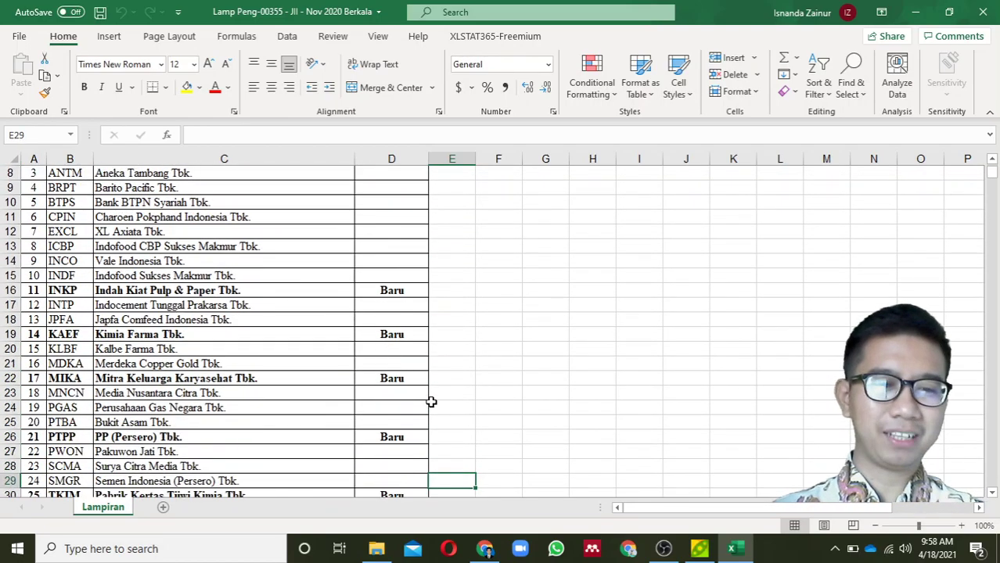
{"action": "key", "text": "Down"}
{"action": "key", "text": "Down"}
{"action": "key", "text": "Down"}
{"action": "key", "text": "Down"}
{"action": "key", "text": "Down"}
{"action": "key", "text": "Down"}
{"action": "key", "text": "Down"}
{"action": "key", "text": "Down"}
{"action": "key", "text": "Down"}
{"action": "key", "text": "Down"}
{"action": "key", "text": "Down"}
{"action": "key", "text": "Down"}
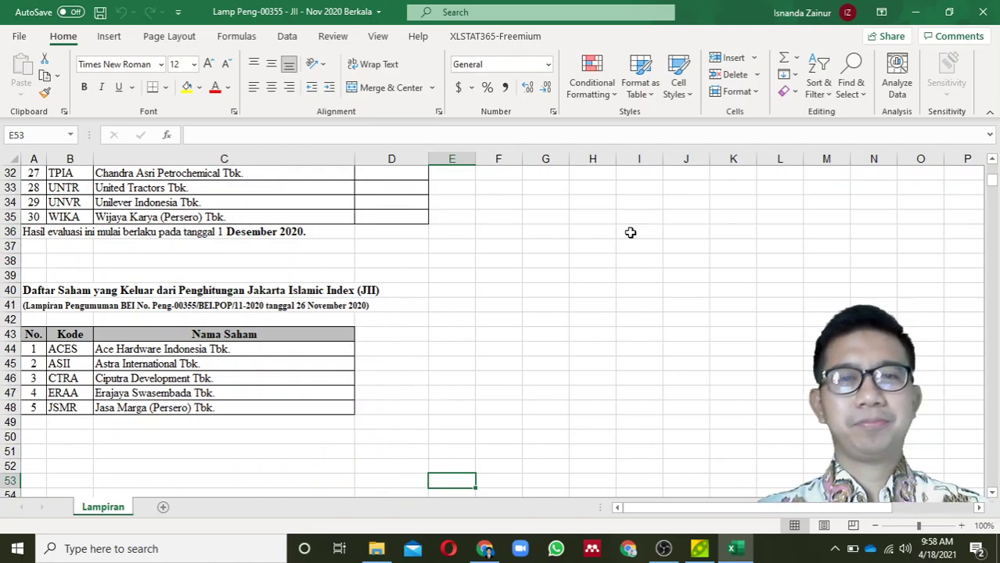
{"action": "left_click", "coordinate": [981, 12]}
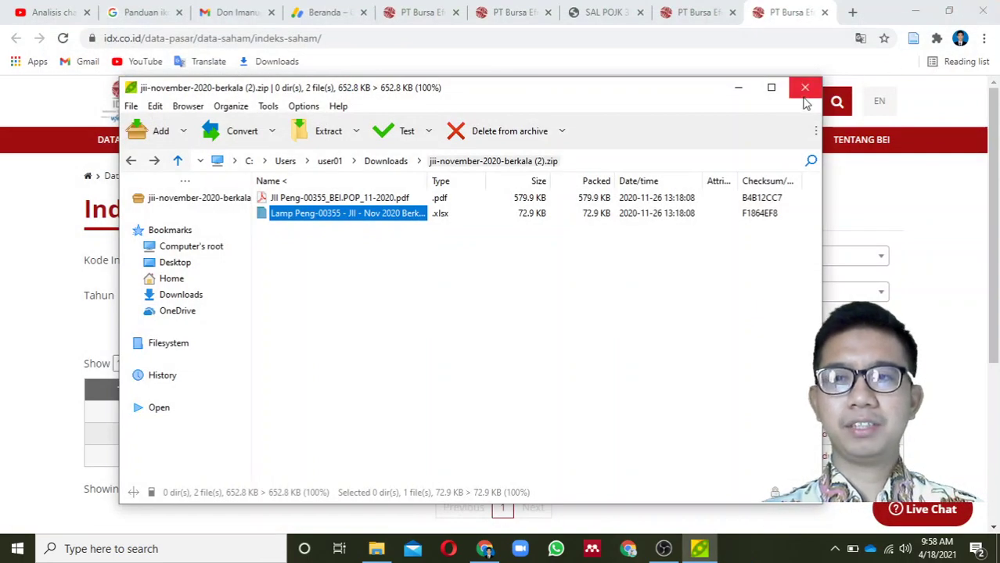
{"action": "left_click", "coordinate": [805, 92]}
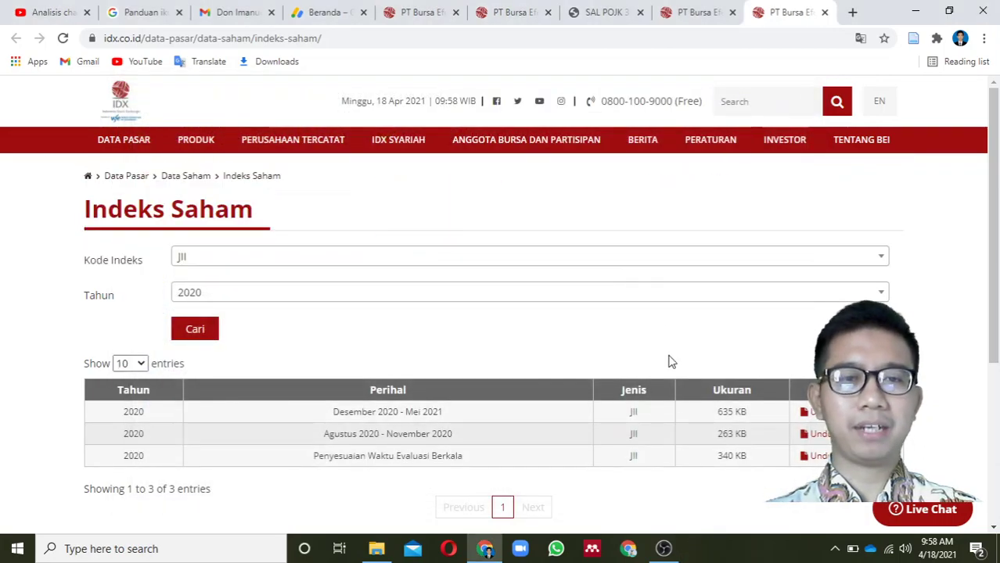